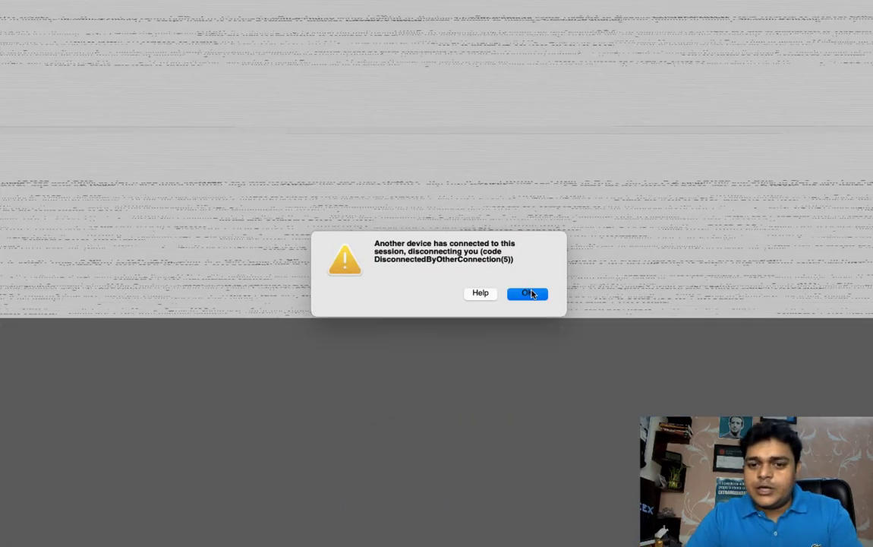
- Dismiss the disconnection alert and reconnect to the Workstation remote desktop, accepting its certificate
{"action": "left_click", "coordinate": [527, 293]}
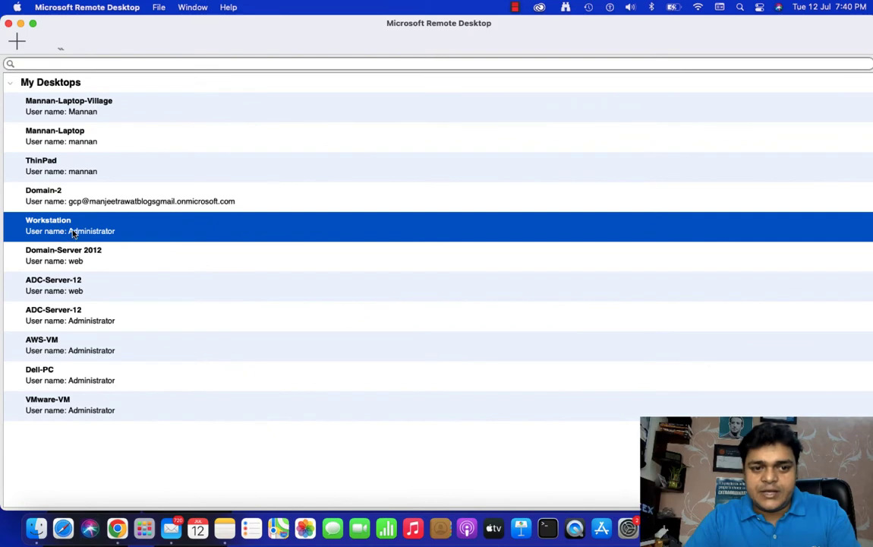
{"action": "double_click", "coordinate": [73, 231]}
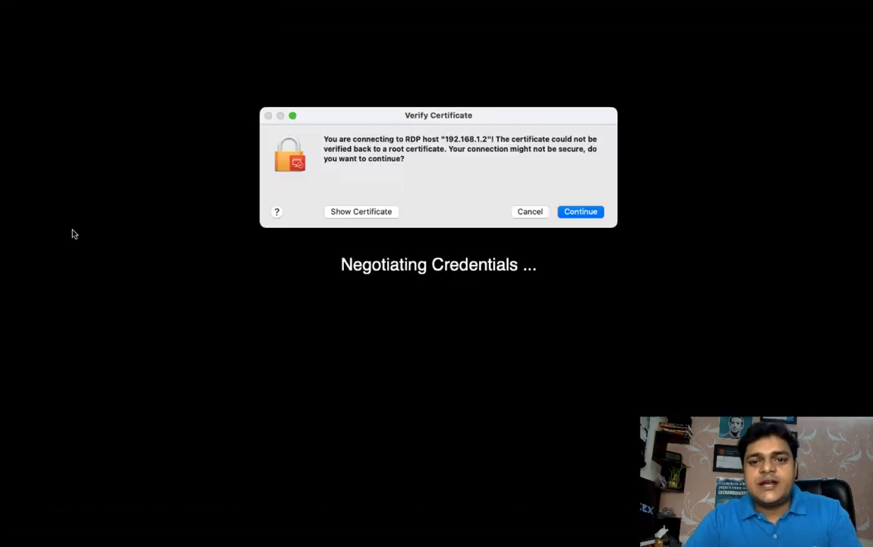
{"action": "left_click", "coordinate": [579, 217]}
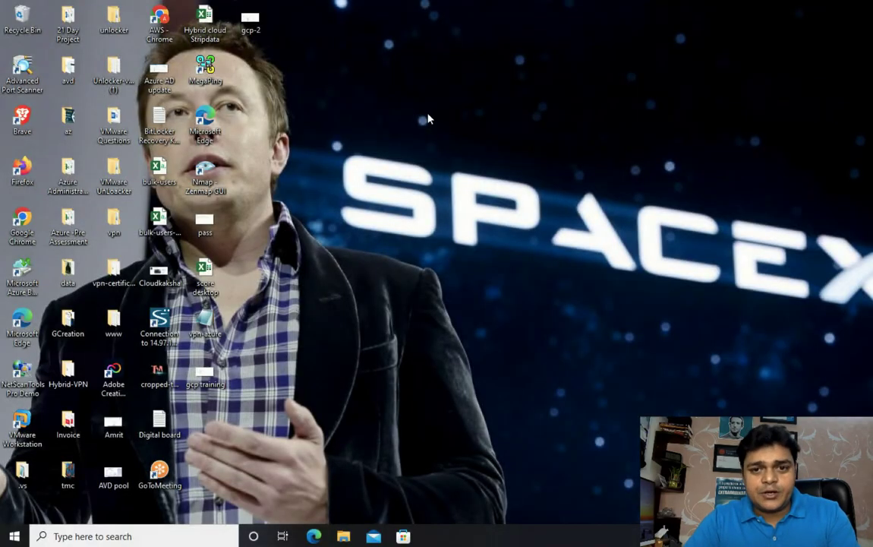
{"action": "right_click", "coordinate": [427, 119]}
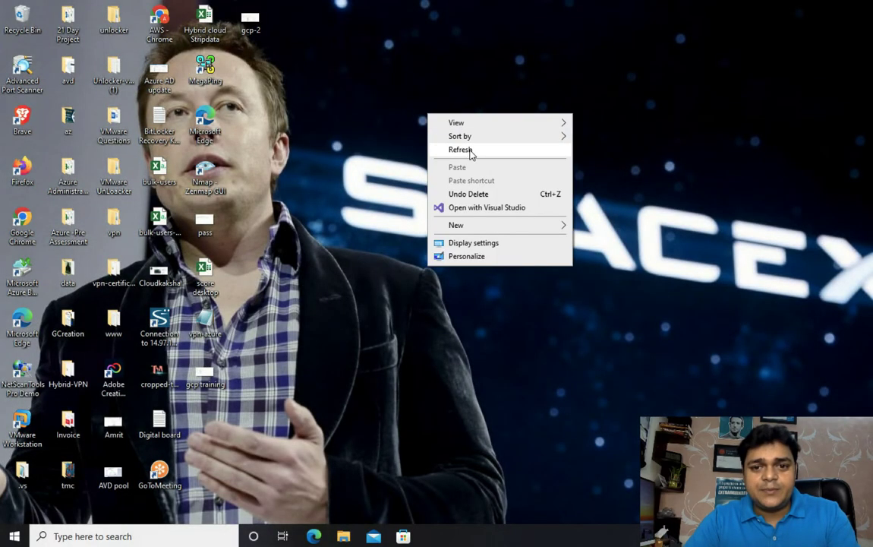
- Refresh the remote desktop, sort its icons by size, and launch Google Chrome
{"action": "left_click", "coordinate": [466, 151]}
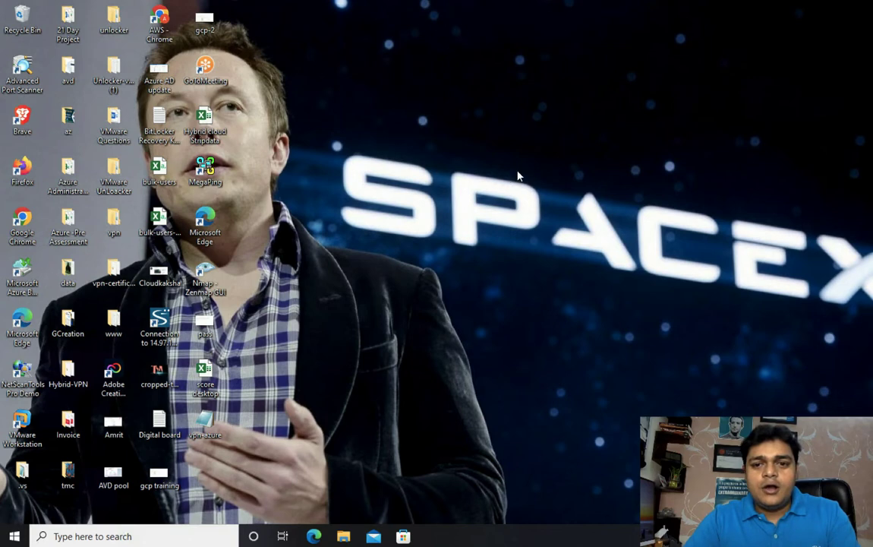
{"action": "right_click", "coordinate": [492, 120]}
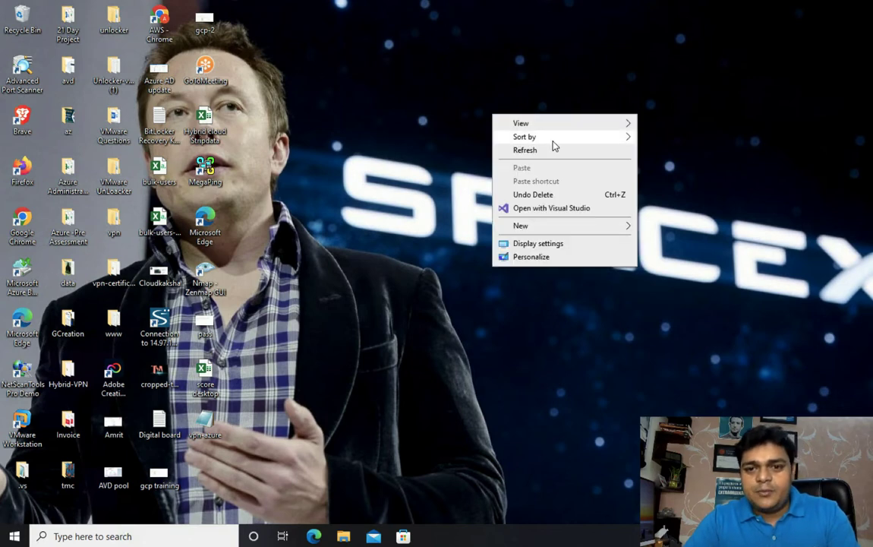
{"action": "mouse_move", "coordinate": [582, 140]}
{"action": "left_click", "coordinate": [660, 151]}
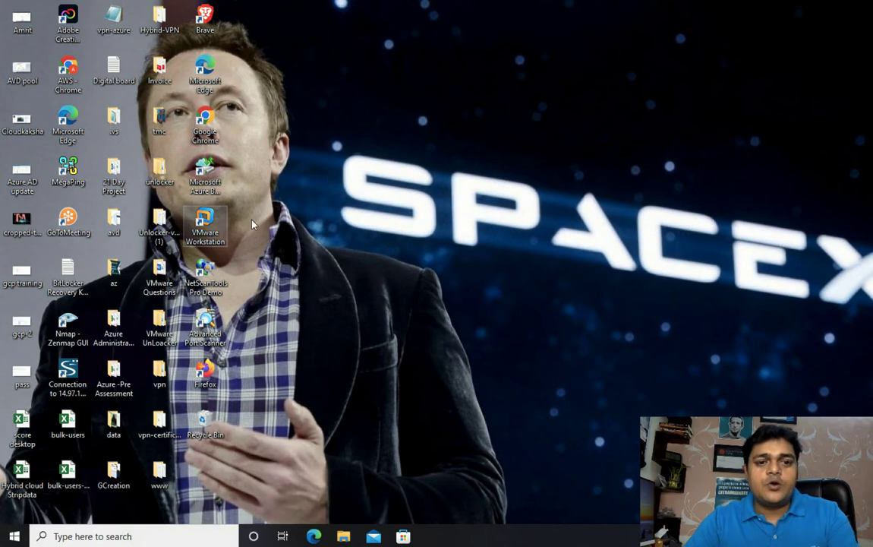
{"action": "right_click", "coordinate": [210, 119]}
{"action": "left_click", "coordinate": [250, 127]}
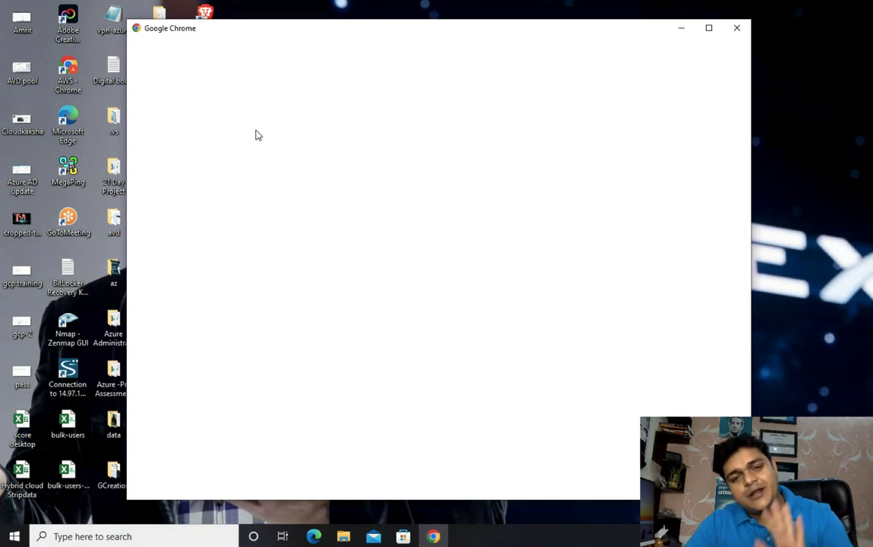
- Search for 'download redhat linux 8 iso' in Chrome using the saved profile
{"action": "left_click", "coordinate": [330, 313]}
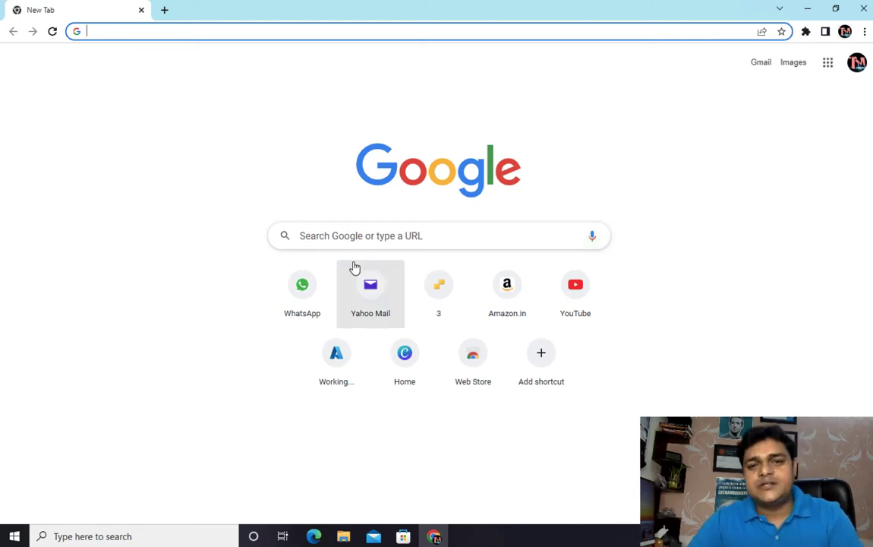
{"action": "left_click", "coordinate": [283, 35]}
{"action": "type", "text": "download"}
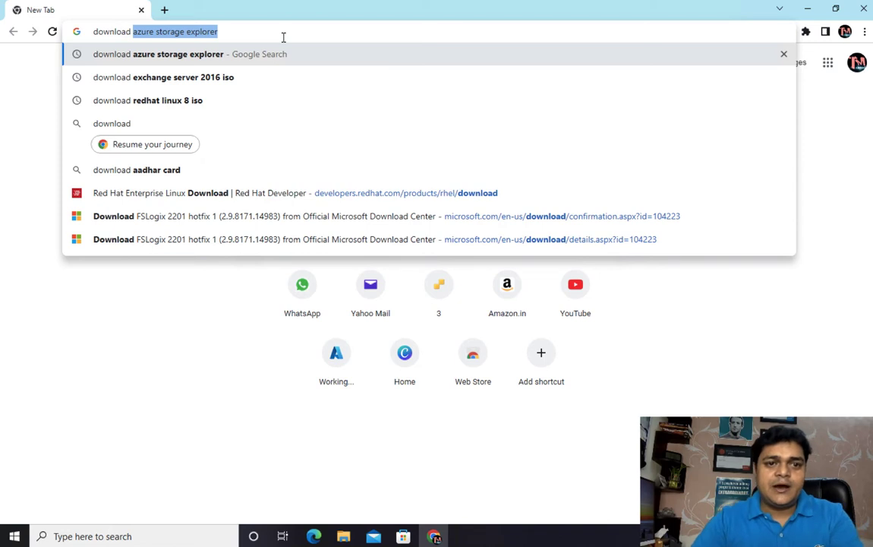
{"action": "type", "text": "  redhat"}
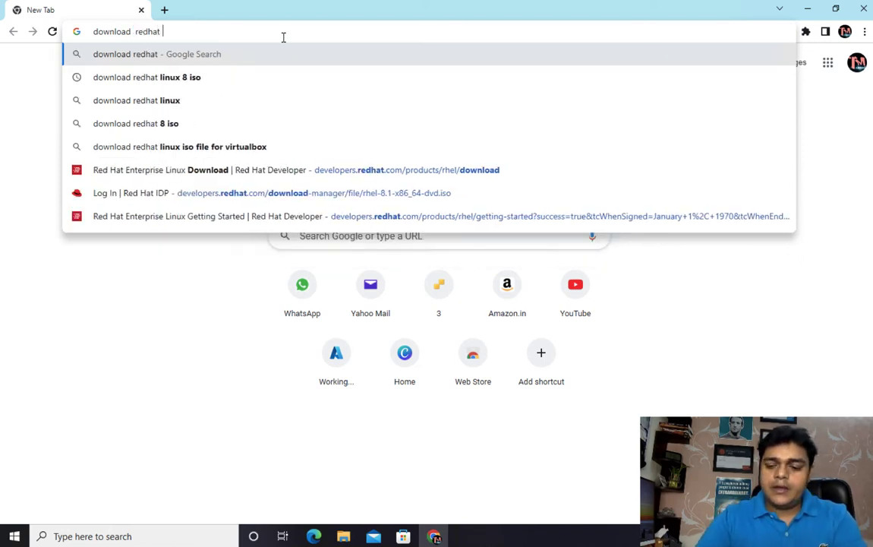
{"action": "key", "text": "Down"}
{"action": "key", "text": "Return"}
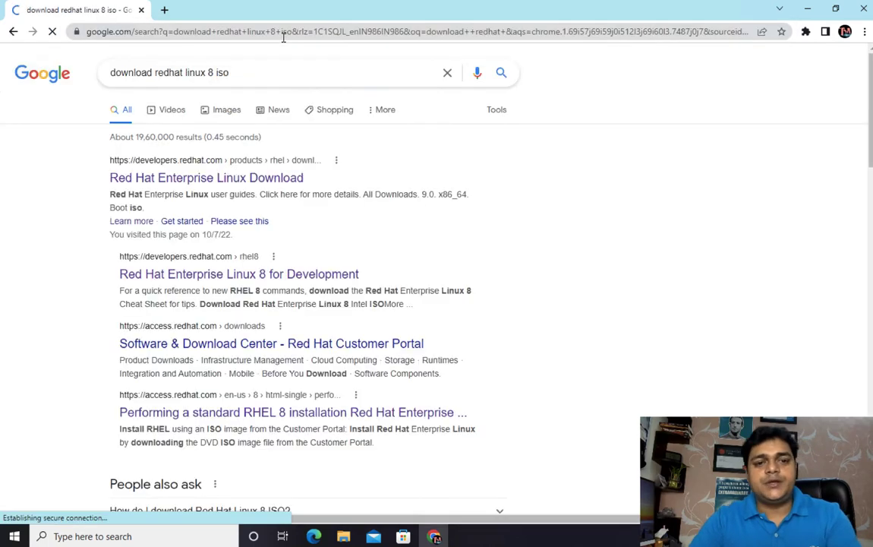
- Visit the Red Hat Enterprise Linux download page and the Summit registration page, then close Chrome
{"action": "left_click", "coordinate": [189, 183]}
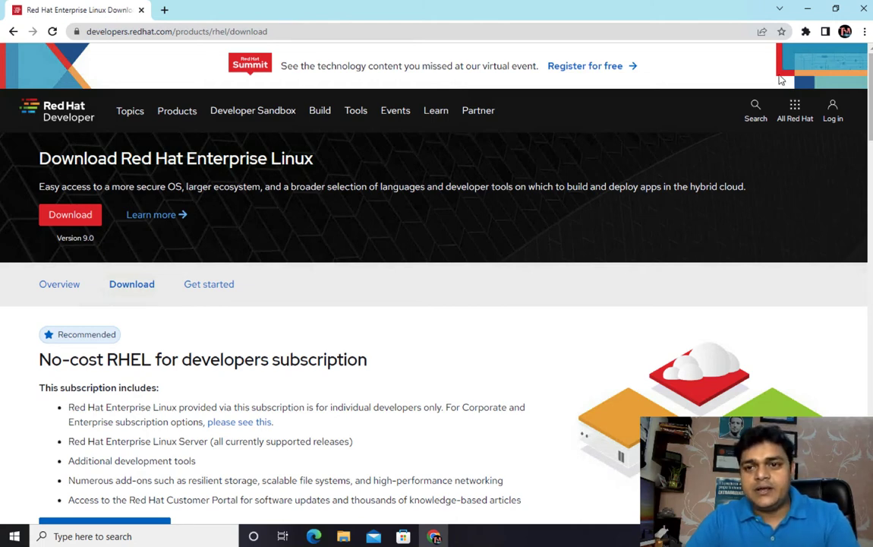
{"action": "left_click", "coordinate": [589, 67]}
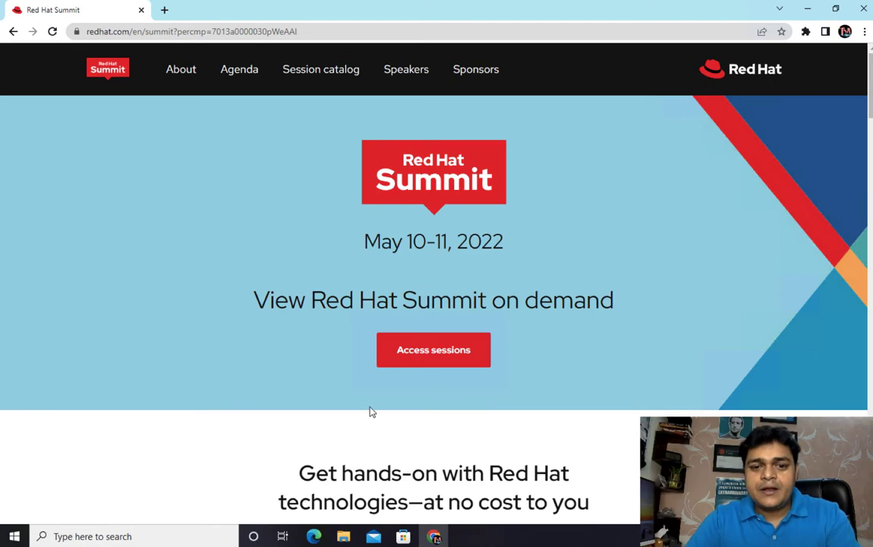
{"action": "scroll", "coordinate": [371, 410], "scroll_direction": "down", "scroll_amount": 10}
{"action": "scroll", "coordinate": [371, 411], "scroll_direction": "up", "scroll_amount": 10}
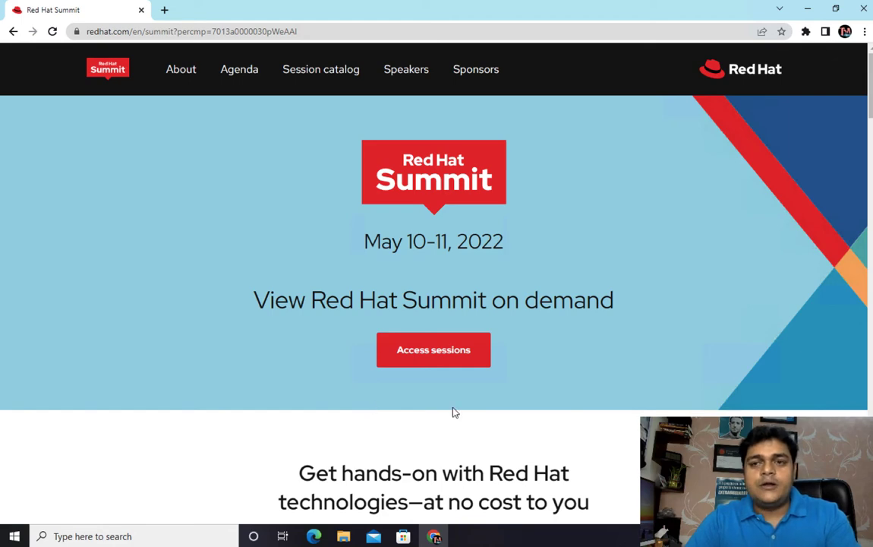
{"action": "left_click", "coordinate": [863, 9]}
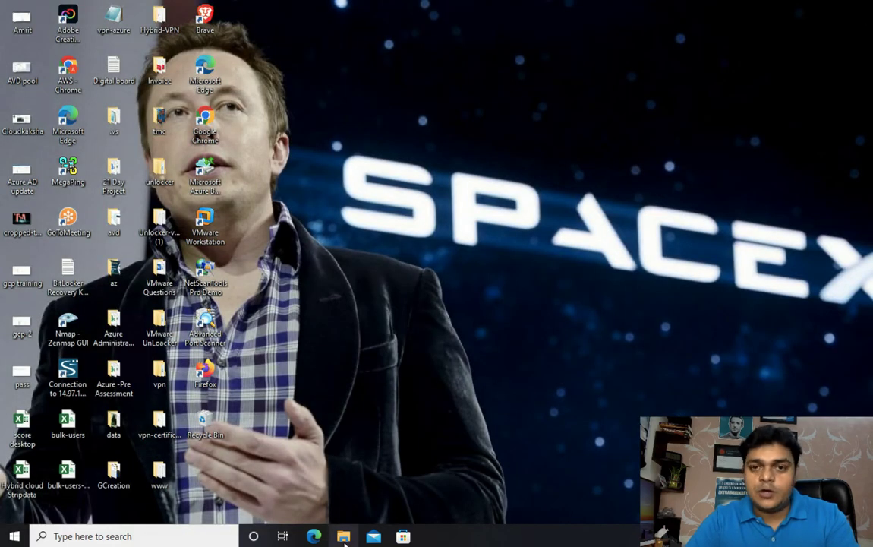
{"action": "left_click", "coordinate": [344, 537]}
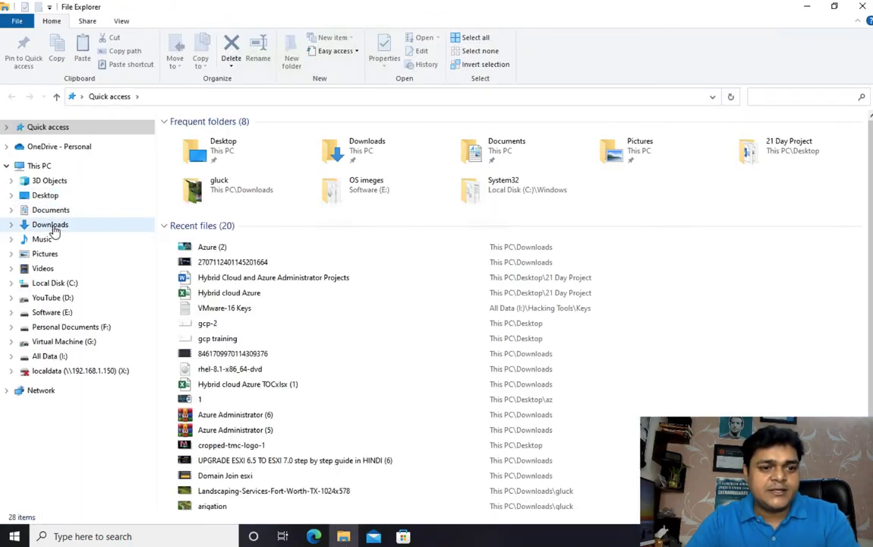
{"action": "left_click", "coordinate": [50, 225]}
{"action": "left_click", "coordinate": [264, 313]}
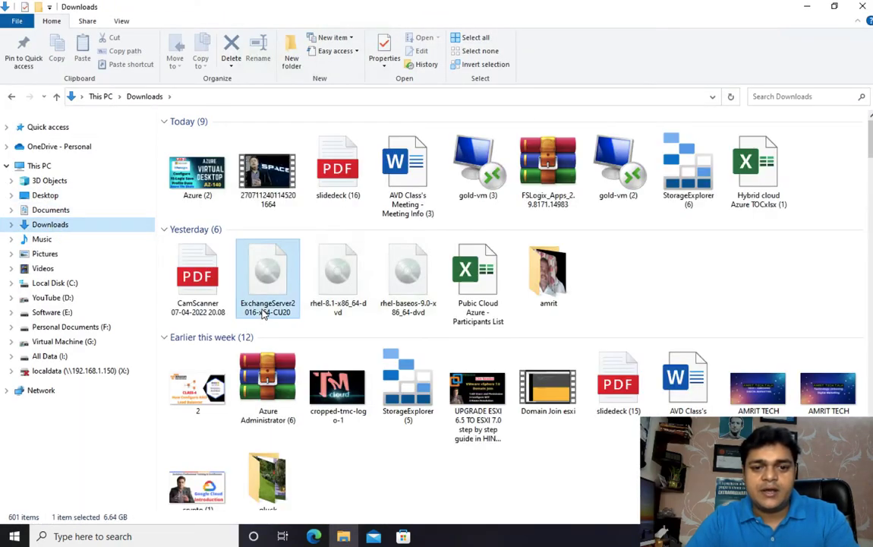
{"action": "left_click", "coordinate": [337, 303]}
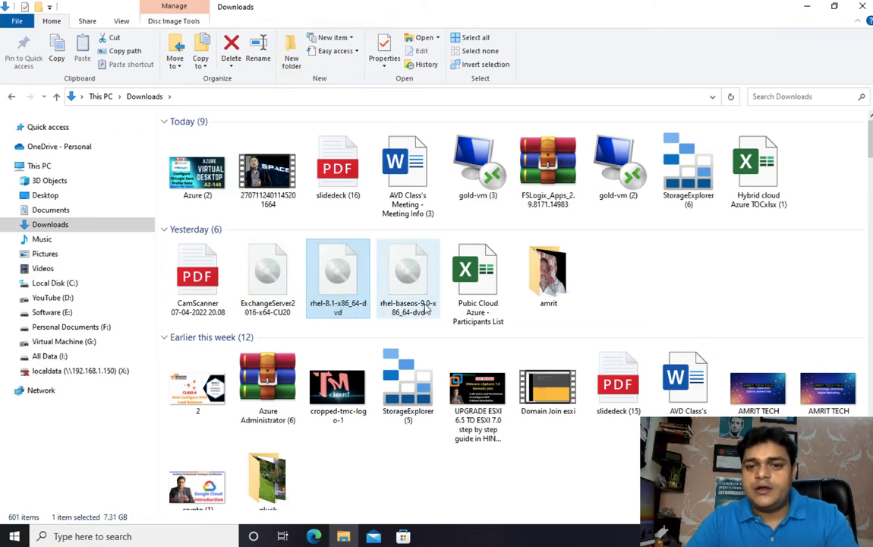
{"action": "key", "text": "super+d"}
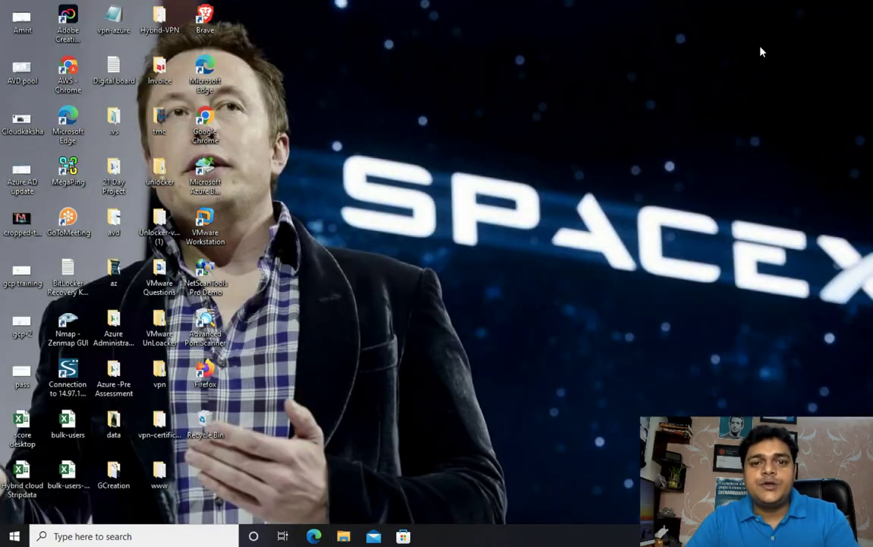
- Launch VMware Workstation and close the Windows Server 2012-DC, ESXI-6.5 and ADC-Domain tabs
{"action": "right_click", "coordinate": [212, 225]}
{"action": "left_click", "coordinate": [265, 211]}
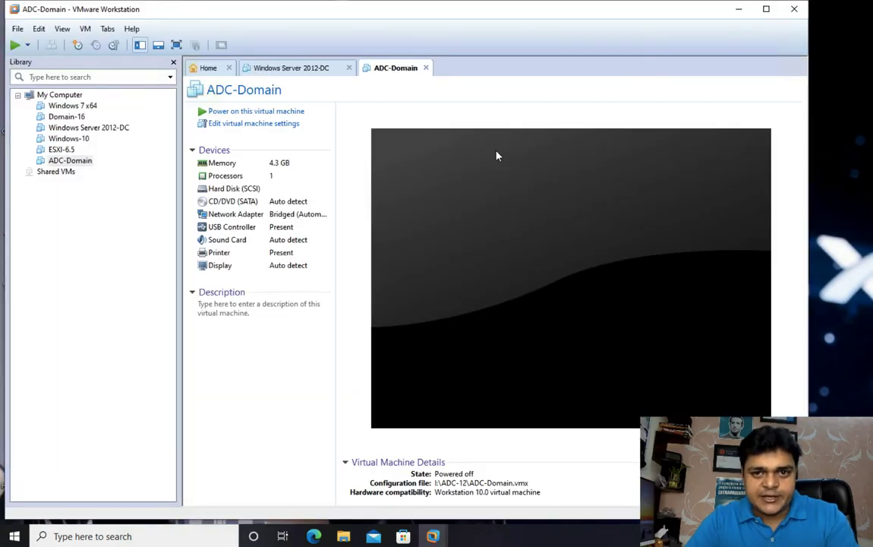
{"action": "left_click", "coordinate": [411, 69]}
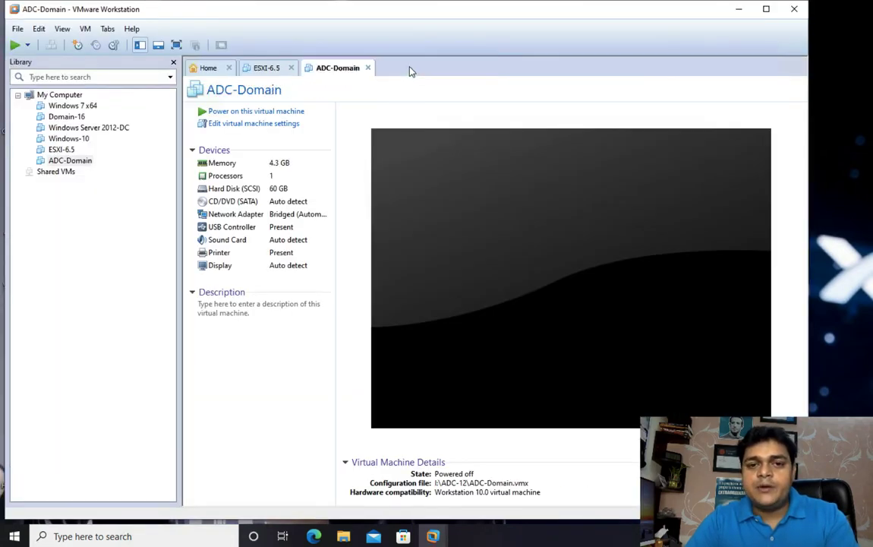
{"action": "left_click", "coordinate": [292, 68]}
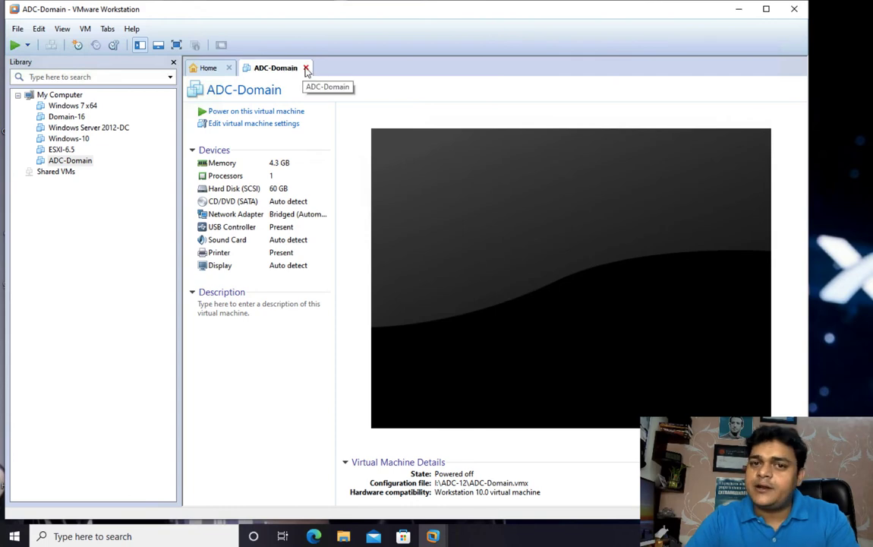
{"action": "left_click", "coordinate": [304, 68]}
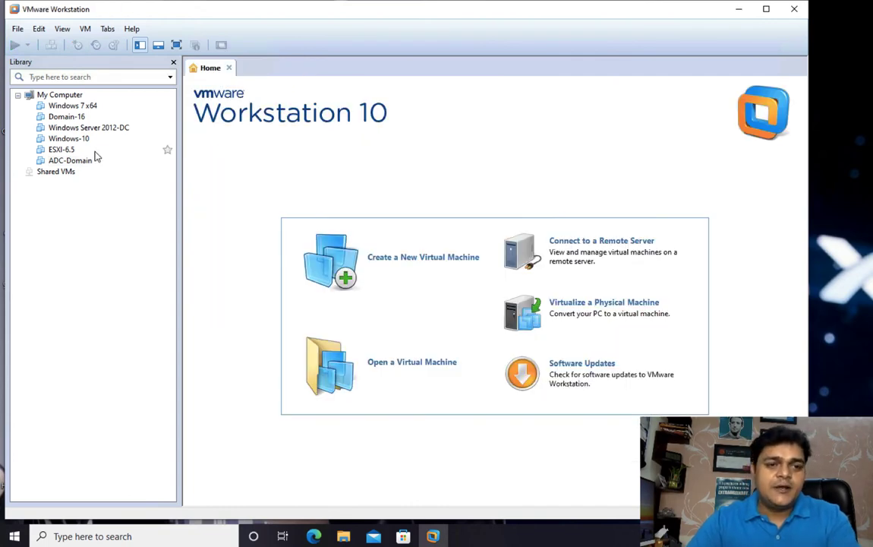
- Start a typical new VM installing from the rhel-8.1-x86_64-dvd ISO in Downloads
{"action": "left_click", "coordinate": [17, 31]}
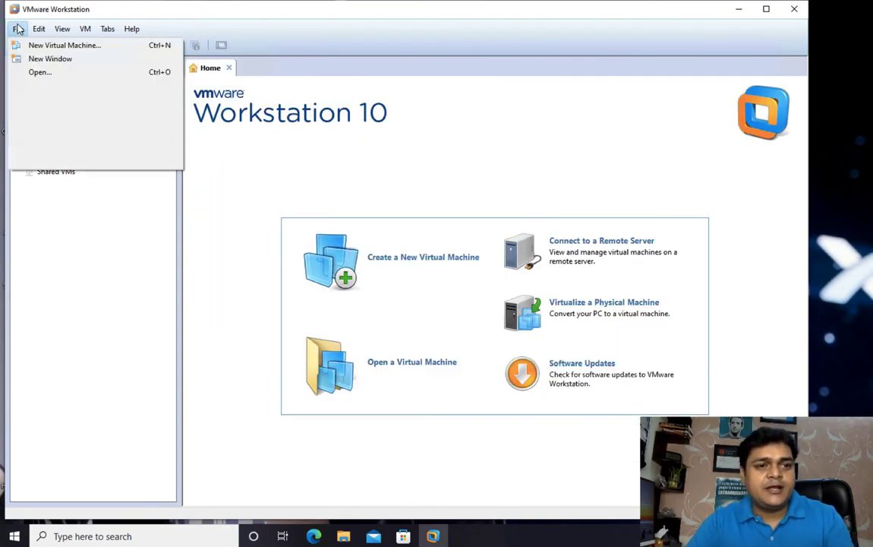
{"action": "left_click", "coordinate": [43, 47]}
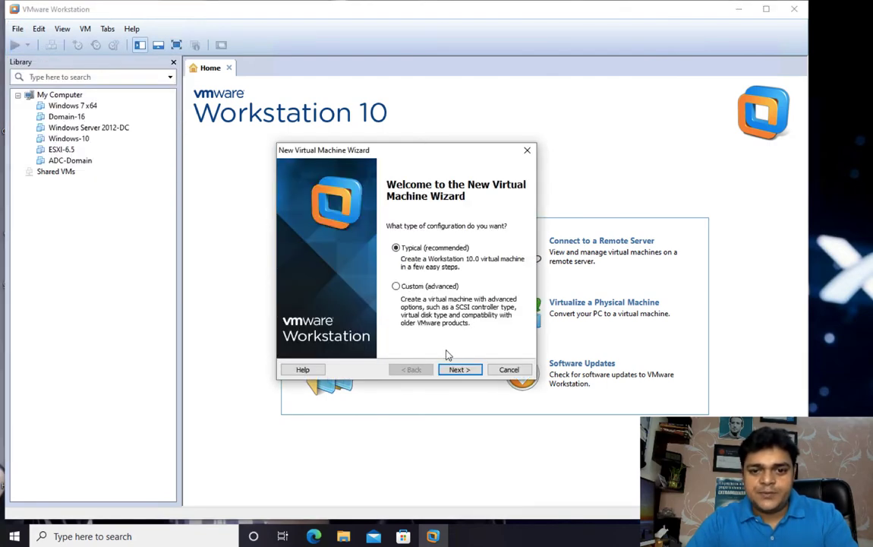
{"action": "left_click", "coordinate": [459, 367]}
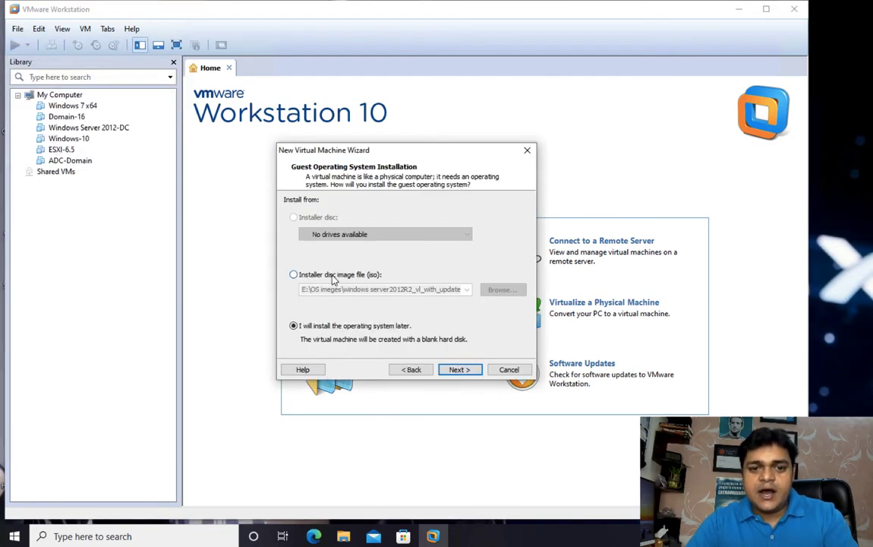
{"action": "left_click", "coordinate": [293, 274]}
{"action": "left_click", "coordinate": [501, 290]}
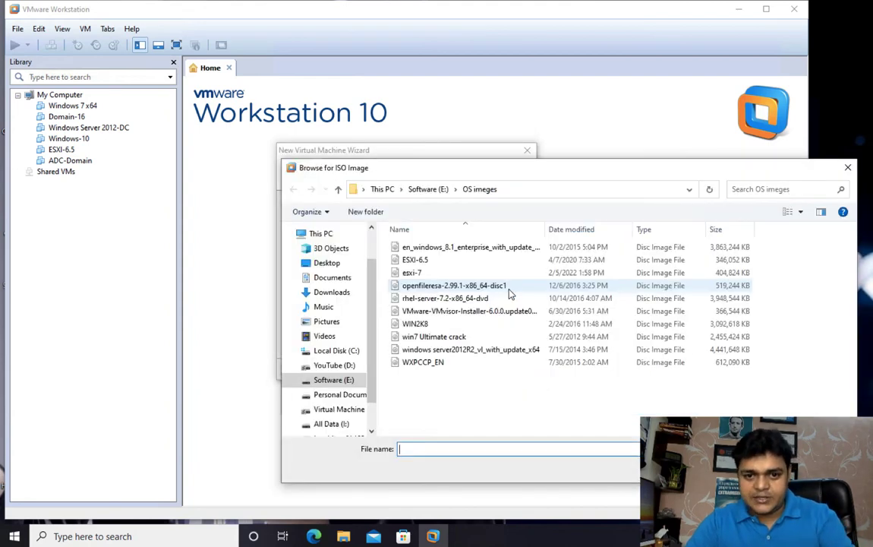
{"action": "left_click", "coordinate": [334, 293]}
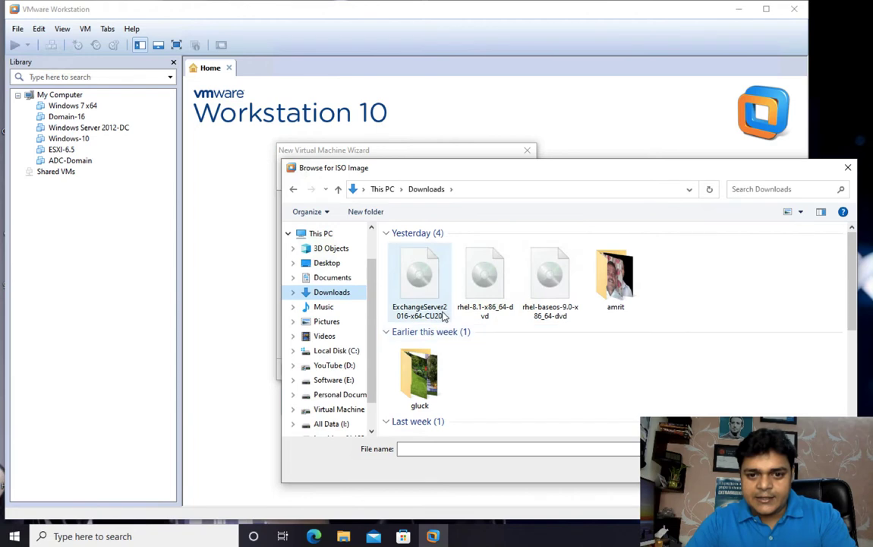
{"action": "left_click", "coordinate": [478, 306]}
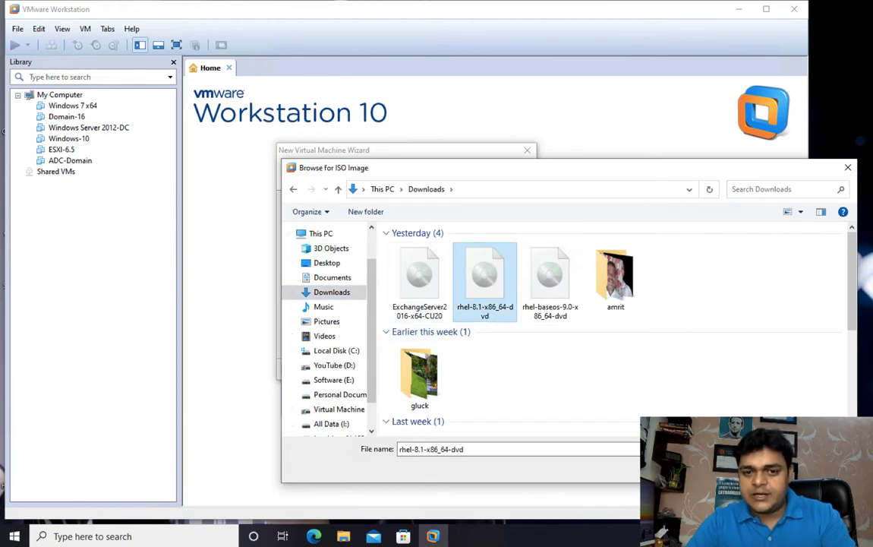
- Confirm the rhel-8.1 ISO and set the guest OS to Linux, Red Hat Enterprise Linux 6 64-bit
{"action": "key", "text": "Return"}
{"action": "left_click", "coordinate": [454, 367]}
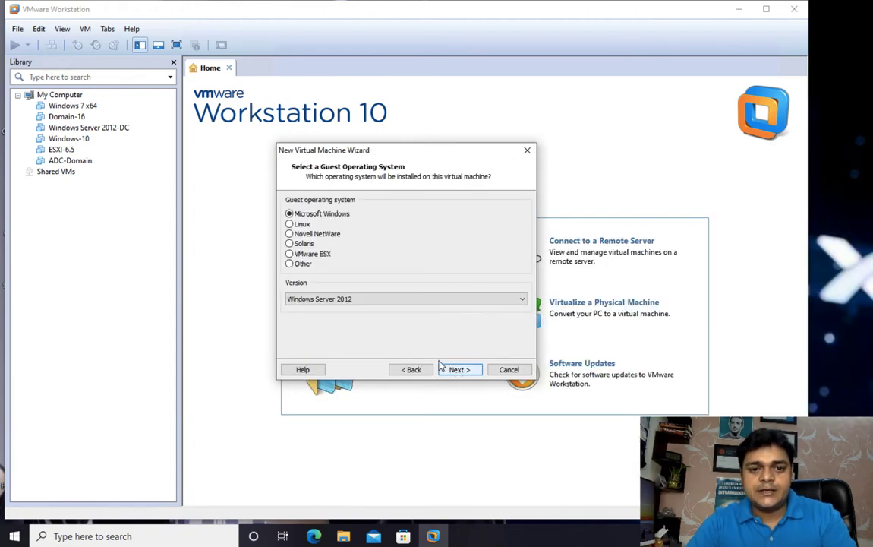
{"action": "left_click", "coordinate": [300, 225]}
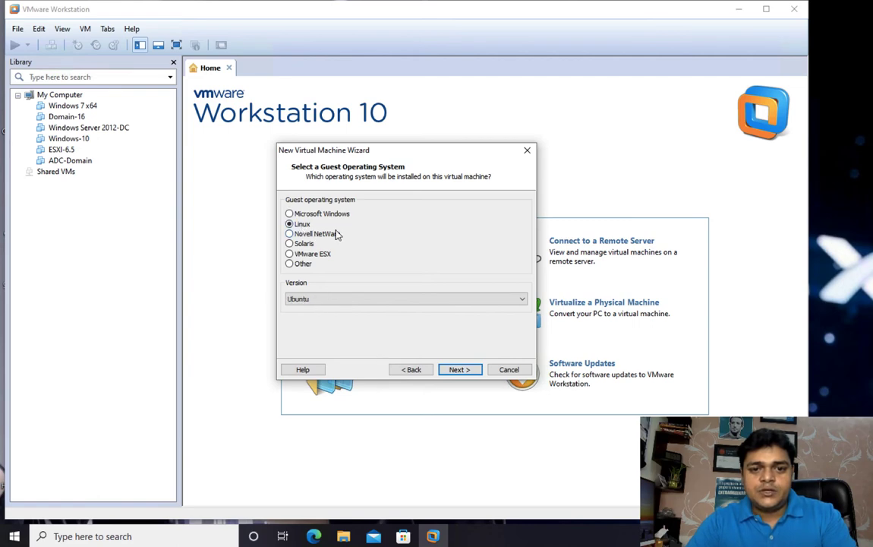
{"action": "left_click", "coordinate": [360, 301]}
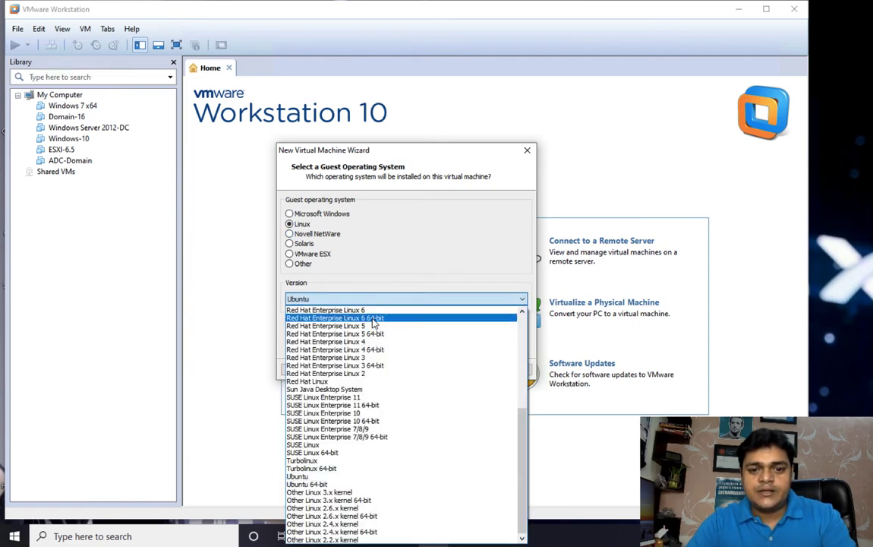
{"action": "left_click", "coordinate": [374, 324]}
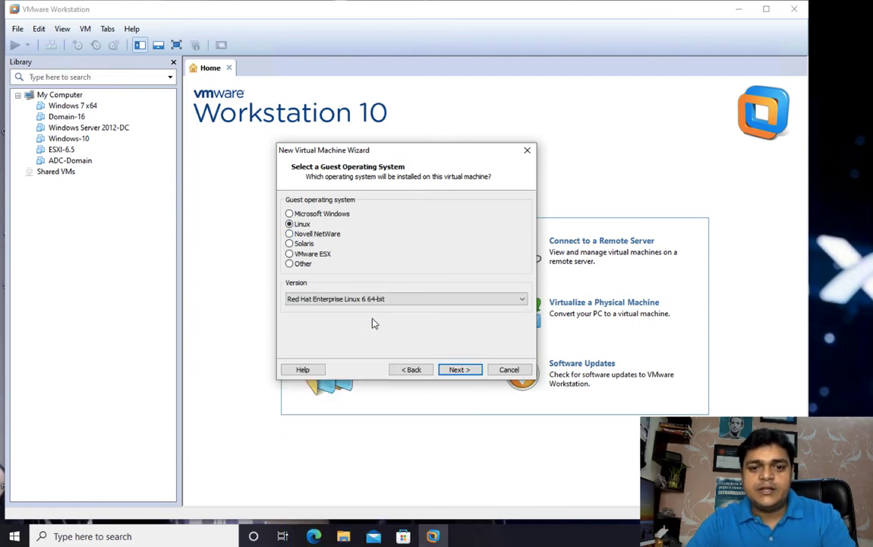
{"action": "left_click", "coordinate": [458, 369]}
- Name the virtual machine RedHat-8.1 and browse for a storage location
{"action": "type", "text": "Re"}
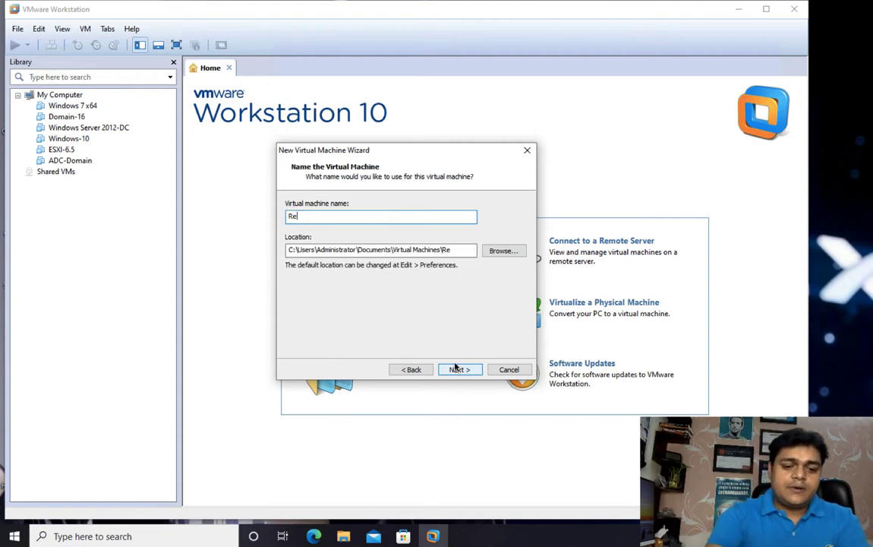
{"action": "type", "text": "dHat-"}
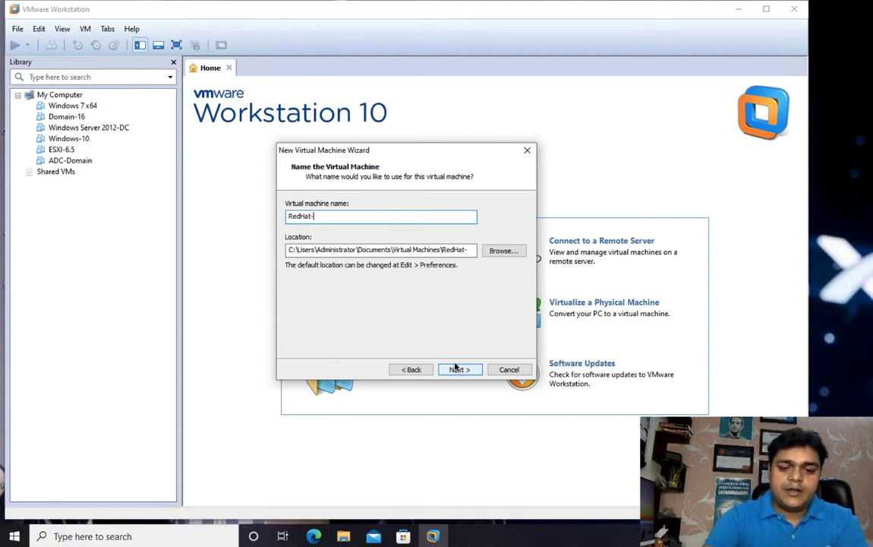
{"action": "type", "text": "8.1"}
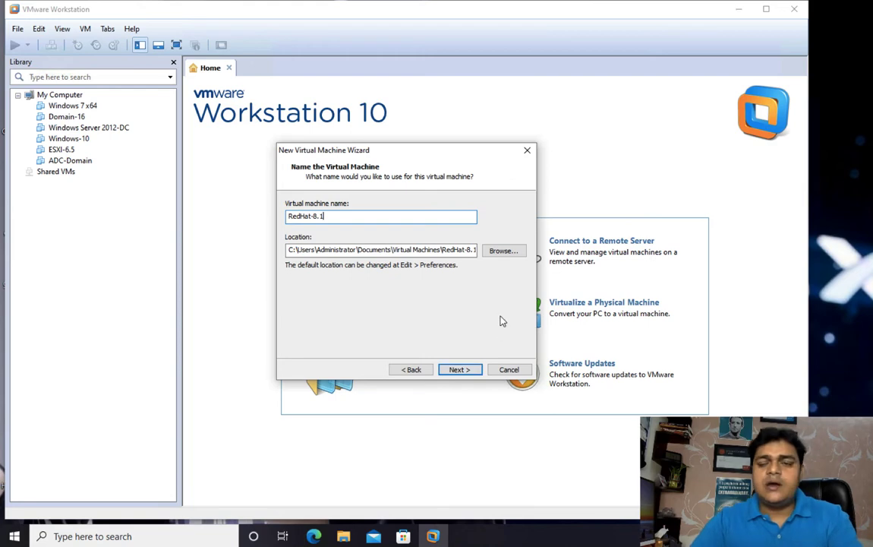
{"action": "left_click", "coordinate": [505, 251]}
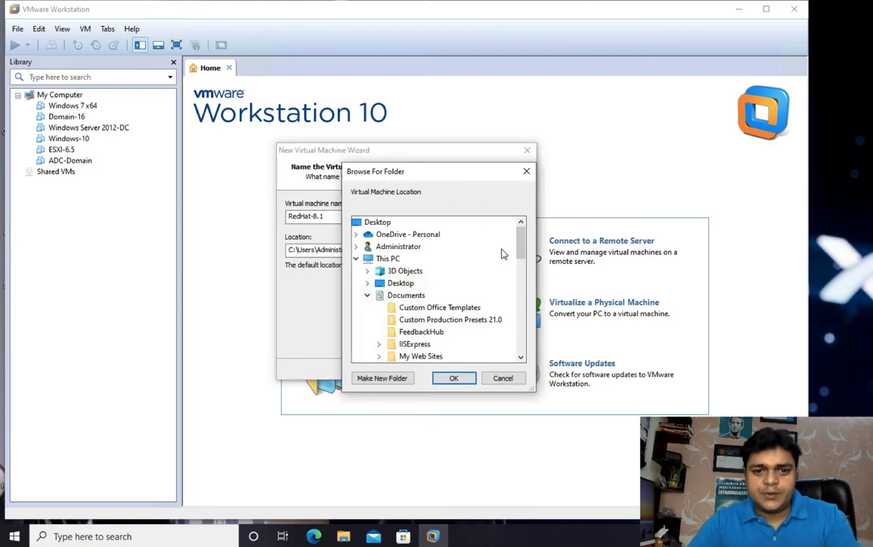
{"action": "left_click", "coordinate": [521, 353]}
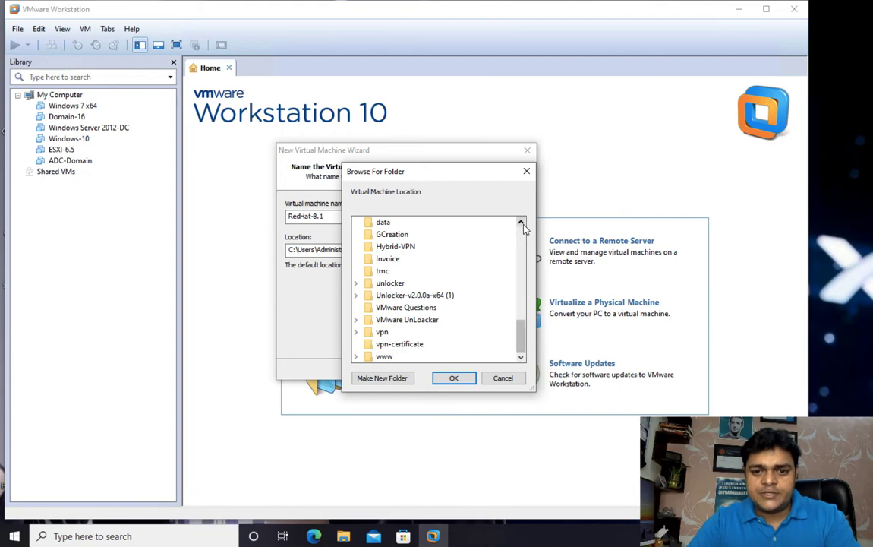
{"action": "left_click", "coordinate": [522, 226]}
{"action": "left_click", "coordinate": [523, 227]}
{"action": "left_click", "coordinate": [522, 227]}
{"action": "left_click", "coordinate": [522, 226]}
{"action": "left_click", "coordinate": [522, 227]}
{"action": "left_click", "coordinate": [522, 227]}
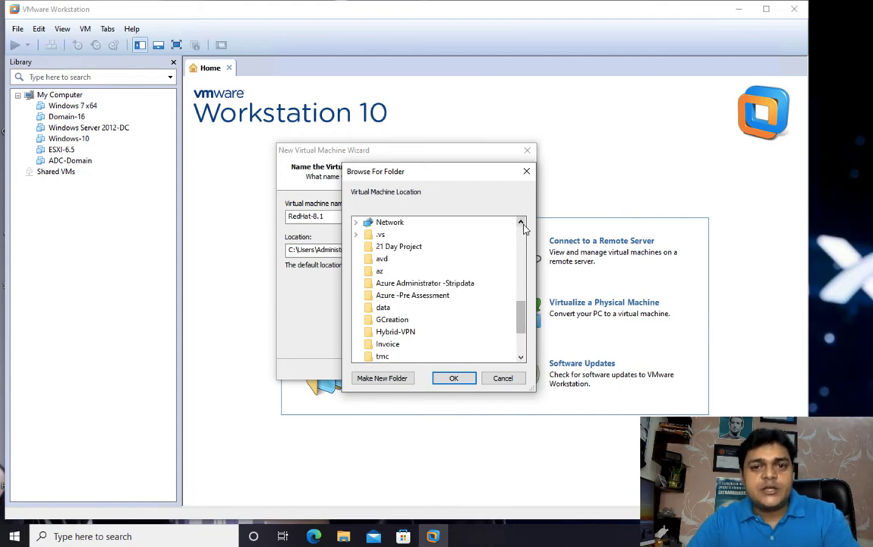
{"action": "left_click", "coordinate": [522, 226]}
{"action": "left_click", "coordinate": [523, 226]}
{"action": "left_click", "coordinate": [522, 226]}
{"action": "left_click", "coordinate": [523, 226]}
{"action": "left_click", "coordinate": [522, 226]}
{"action": "left_click", "coordinate": [522, 226]}
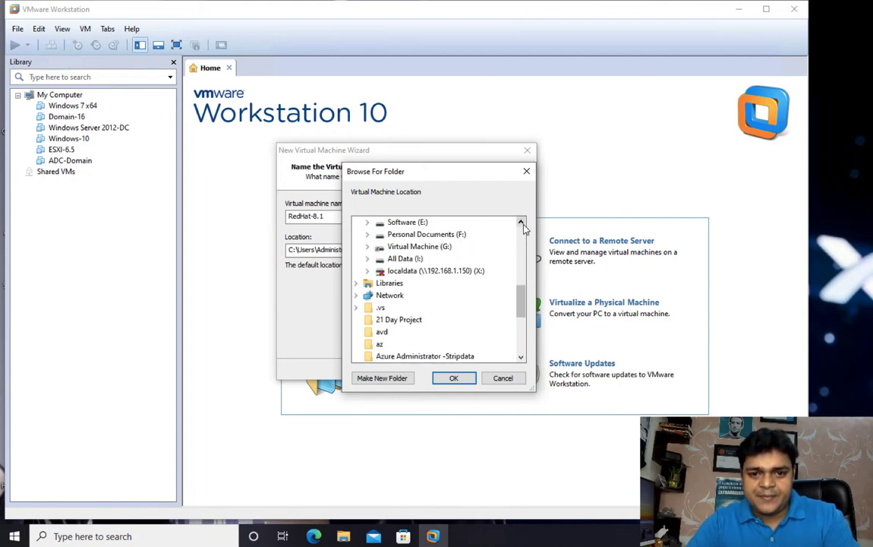
- Create a new RedHat folder on drive G: and choose it as the VM location
{"action": "double_click", "coordinate": [439, 247]}
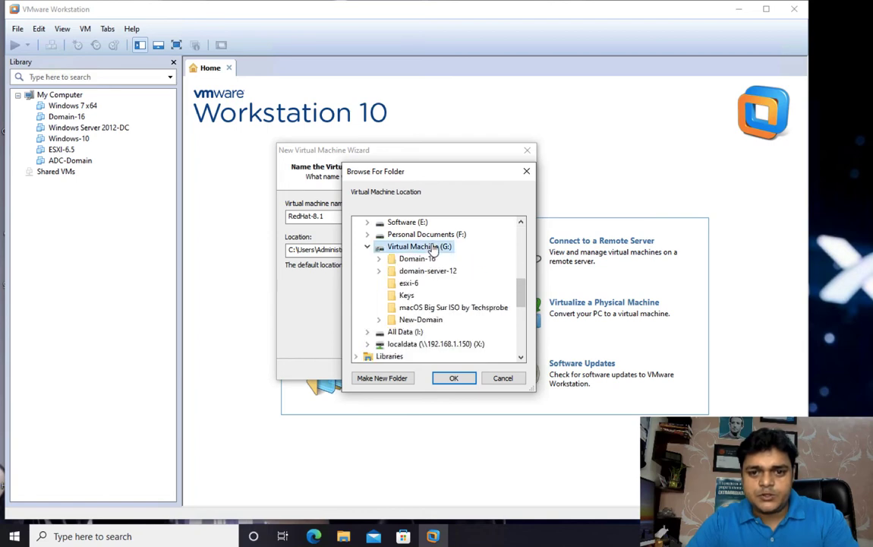
{"action": "left_click", "coordinate": [395, 379]}
{"action": "type", "text": "RedHat"}
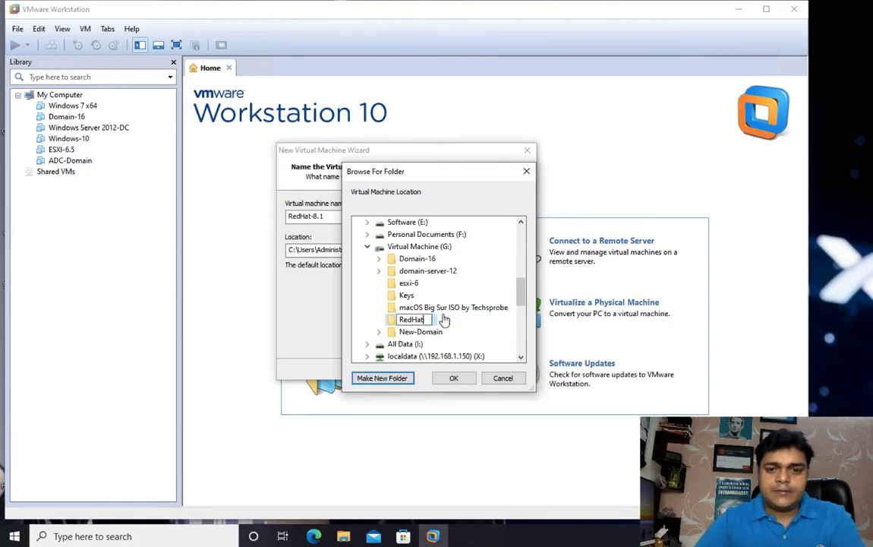
{"action": "key", "text": "Escape"}
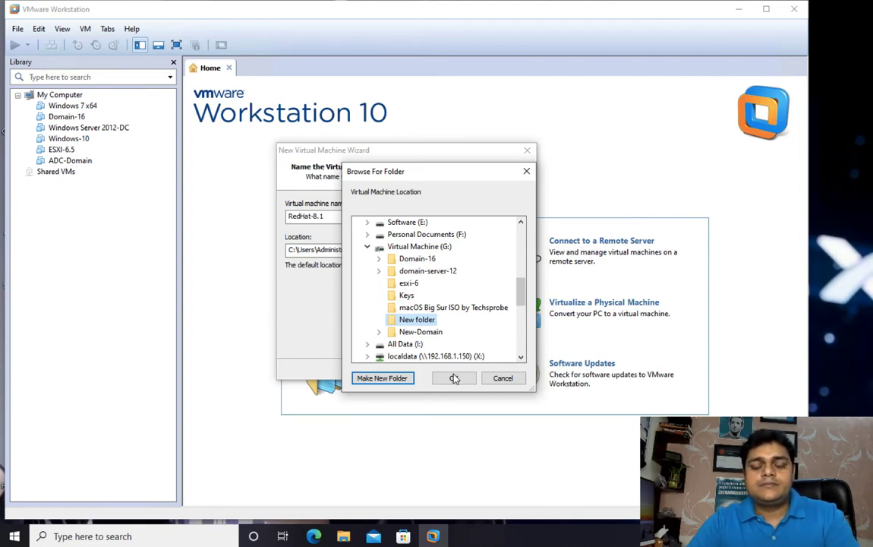
{"action": "key", "text": "Delete"}
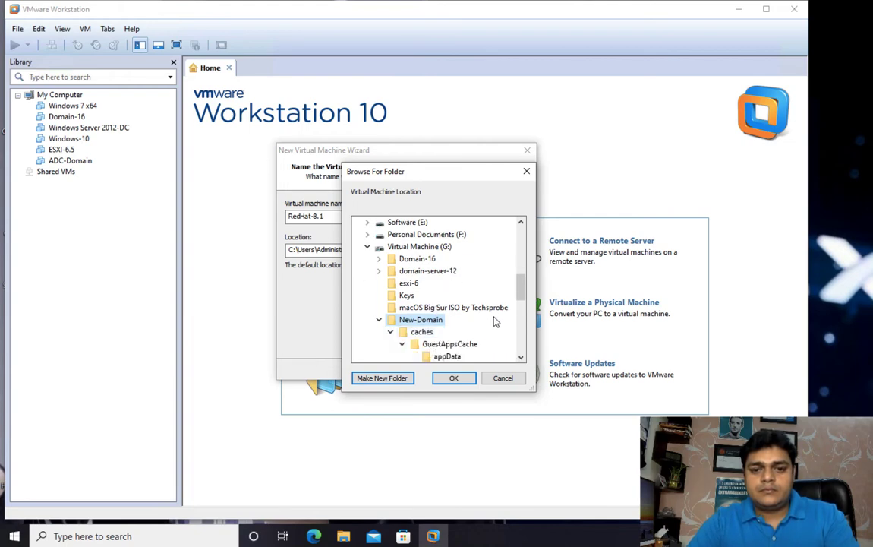
{"action": "scroll", "coordinate": [460, 290], "scroll_direction": "down", "scroll_amount": 3}
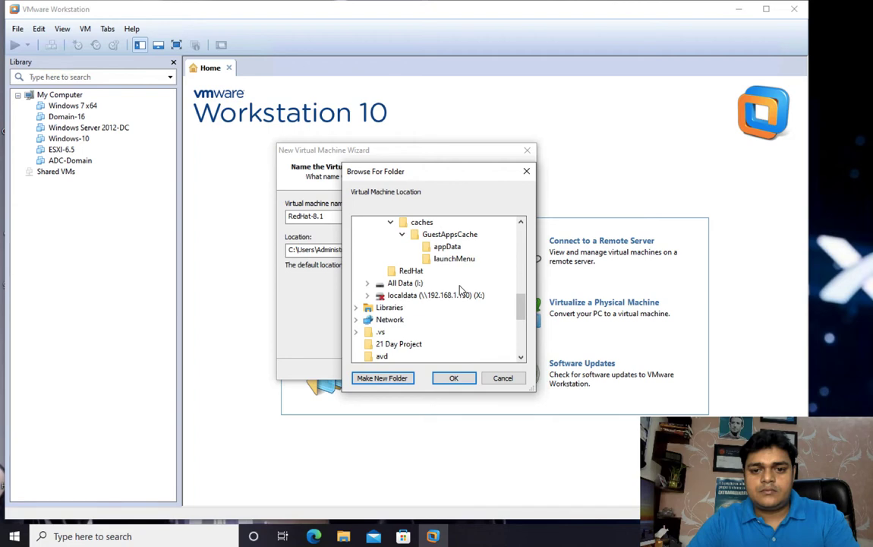
{"action": "left_click", "coordinate": [410, 271]}
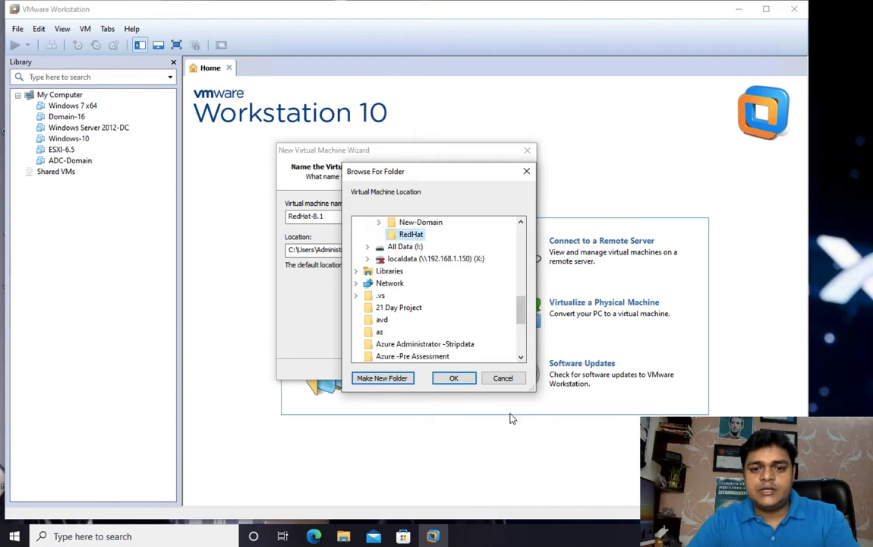
{"action": "left_click", "coordinate": [455, 379]}
- Set the maximum disk size to 60 GB and proceed to hardware customization
{"action": "left_click", "coordinate": [460, 371]}
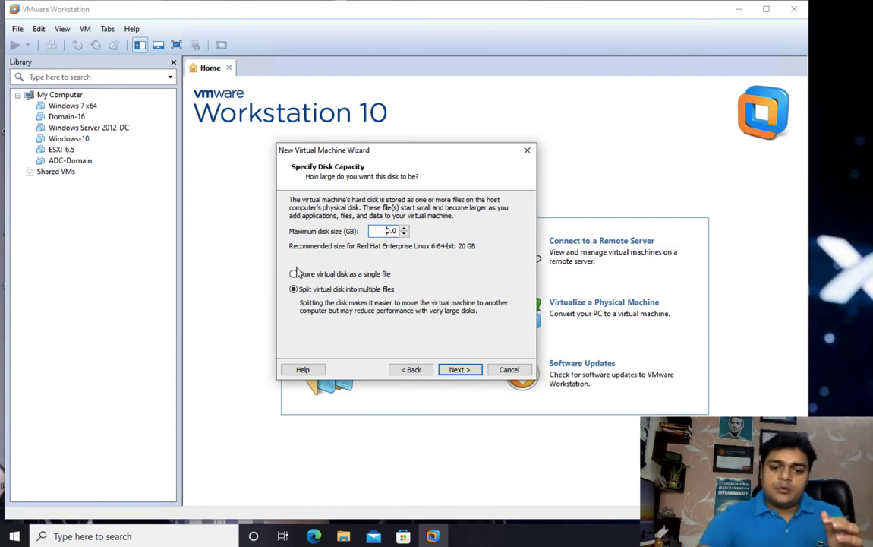
{"action": "key", "text": "BackSpace"}
{"action": "type", "text": "60"}
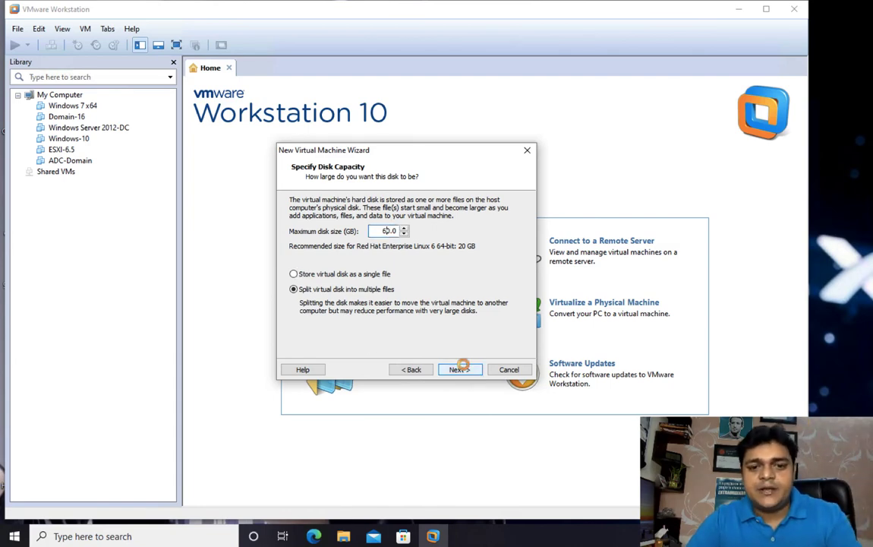
{"action": "left_click", "coordinate": [461, 368]}
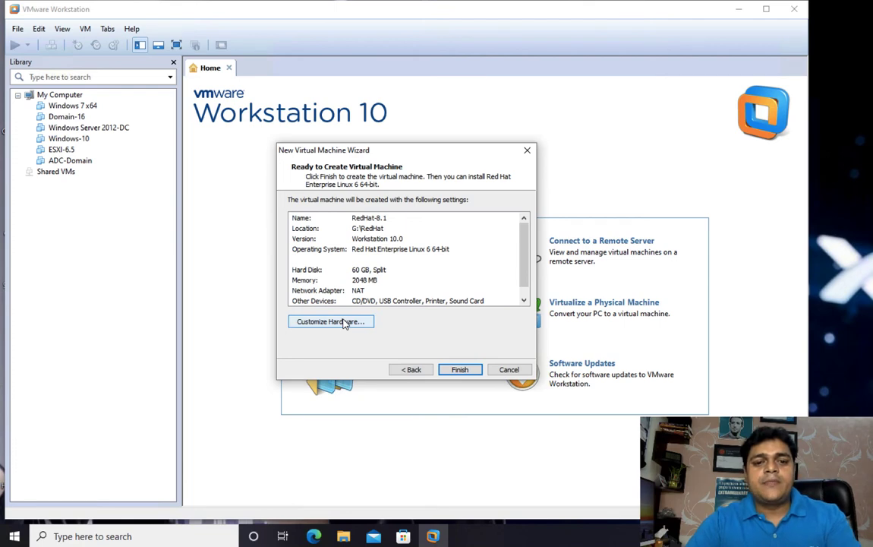
{"action": "left_click", "coordinate": [345, 322]}
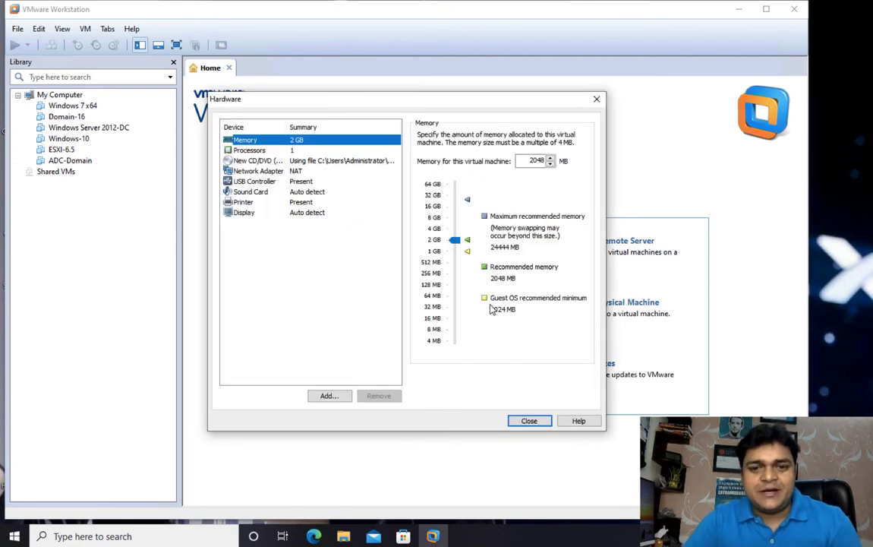
- Give the VM about 4.6 GB memory, 2 processors and bridged networking with replicated connection state
{"action": "left_click_drag", "start_coordinate": [456, 241], "coordinate": [453, 232]}
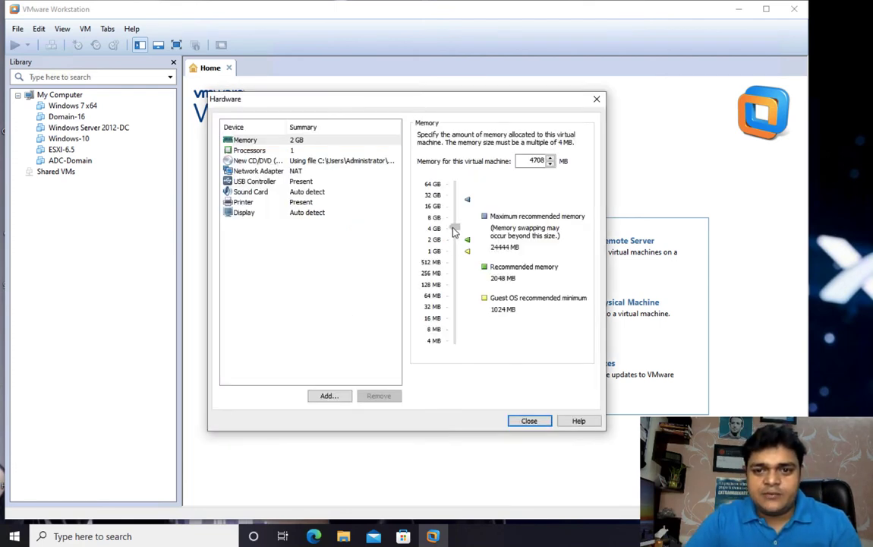
{"action": "left_click", "coordinate": [258, 150]}
{"action": "left_click", "coordinate": [531, 136]}
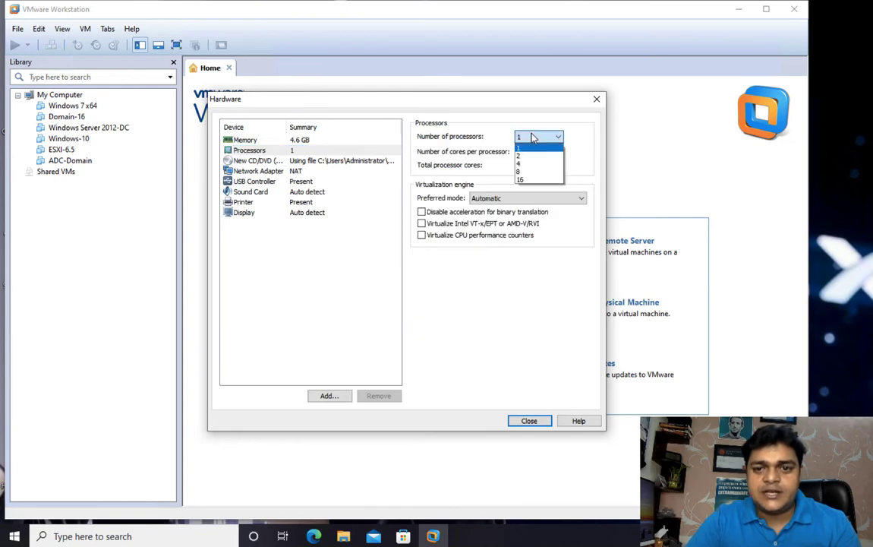
{"action": "left_click", "coordinate": [523, 150]}
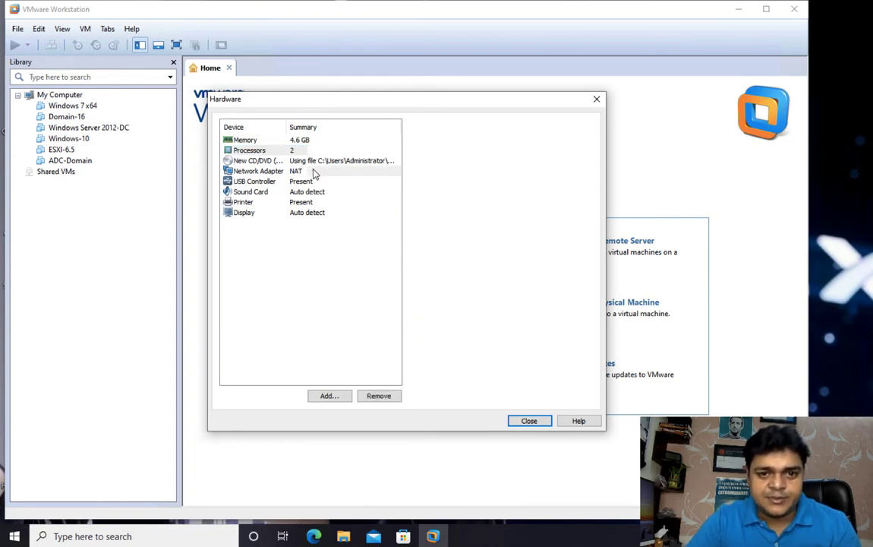
{"action": "left_click", "coordinate": [312, 171]}
{"action": "left_click", "coordinate": [422, 179]}
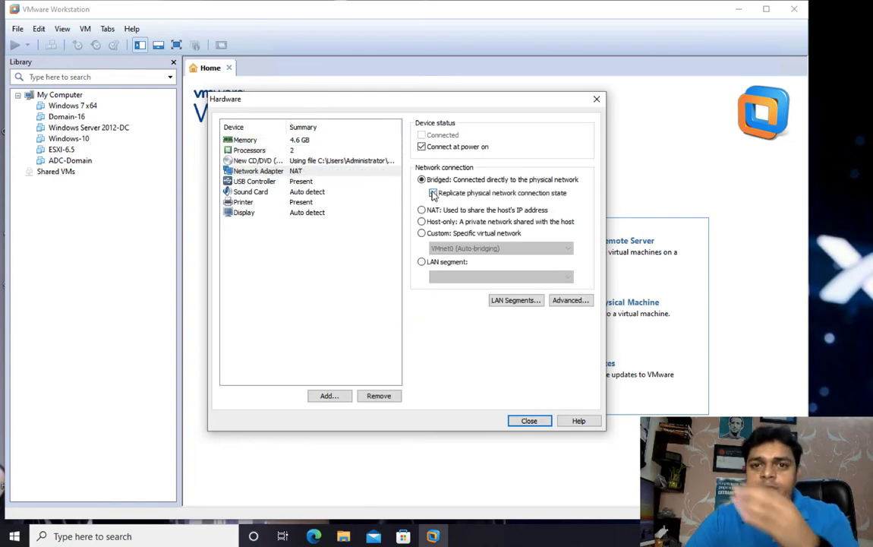
{"action": "left_click", "coordinate": [433, 193]}
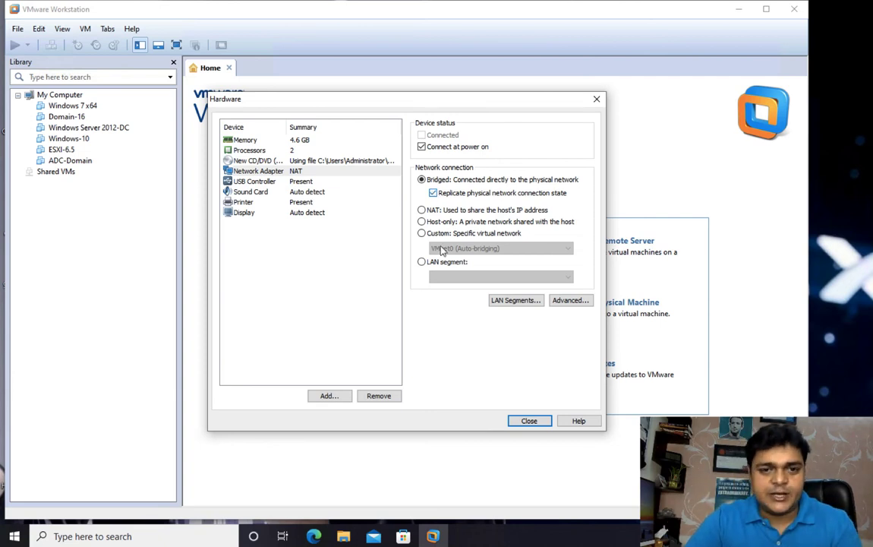
{"action": "left_click", "coordinate": [529, 420]}
- Finish creating RedHat-8.1, power it on and view it full screen
{"action": "left_click", "coordinate": [458, 371]}
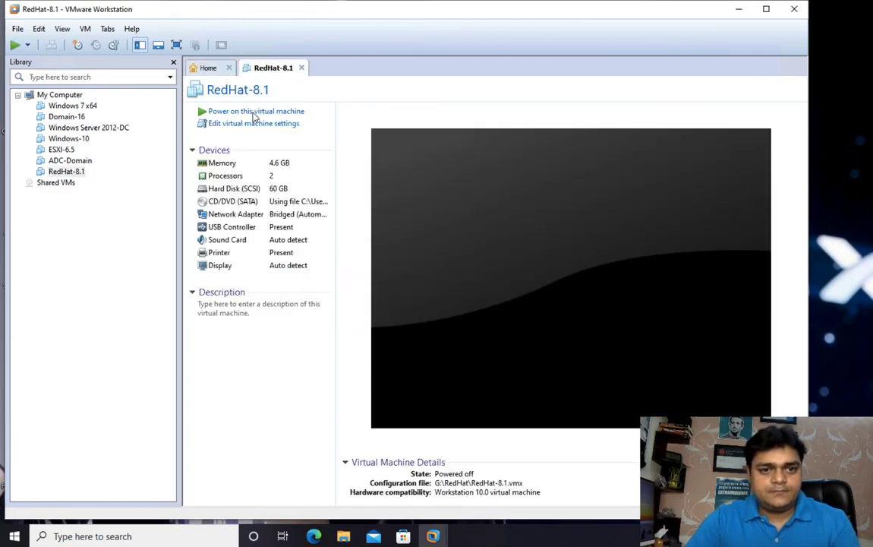
{"action": "left_click", "coordinate": [254, 113]}
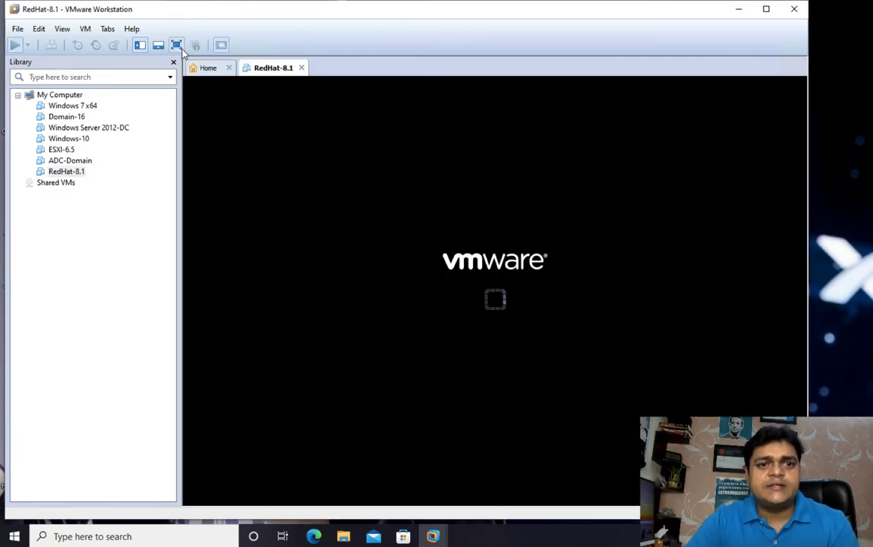
{"action": "left_click", "coordinate": [176, 45]}
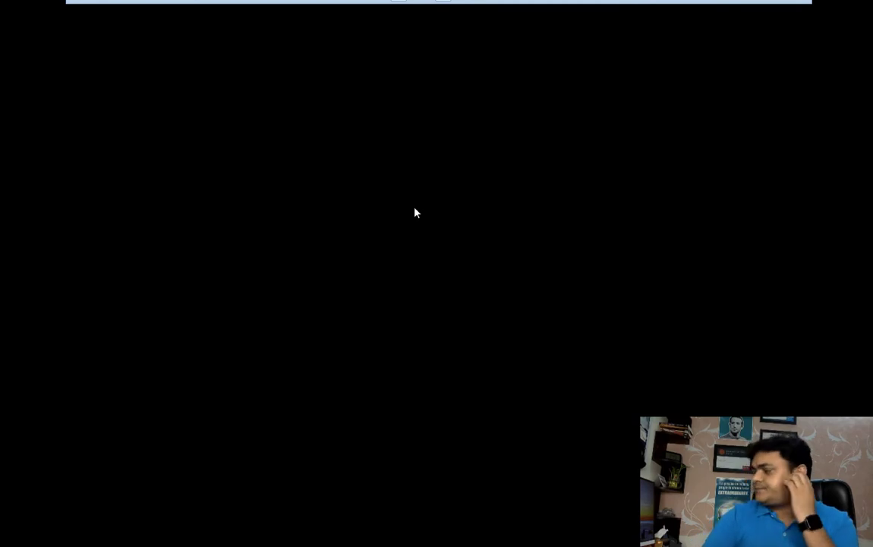
- Boot the 'Test this media & install Red Hat Enterprise Linux 8.1.0' entry in the VM
{"action": "left_click", "coordinate": [415, 272]}
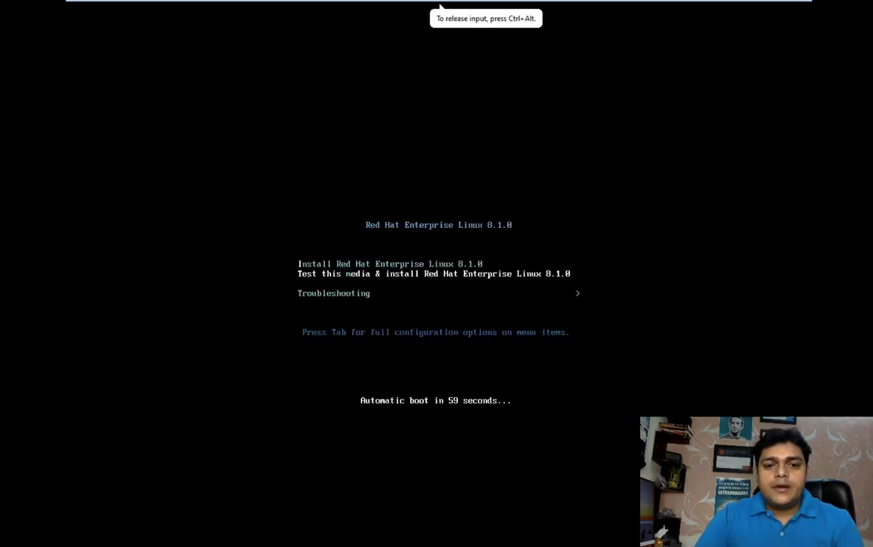
{"action": "key", "text": "Return"}
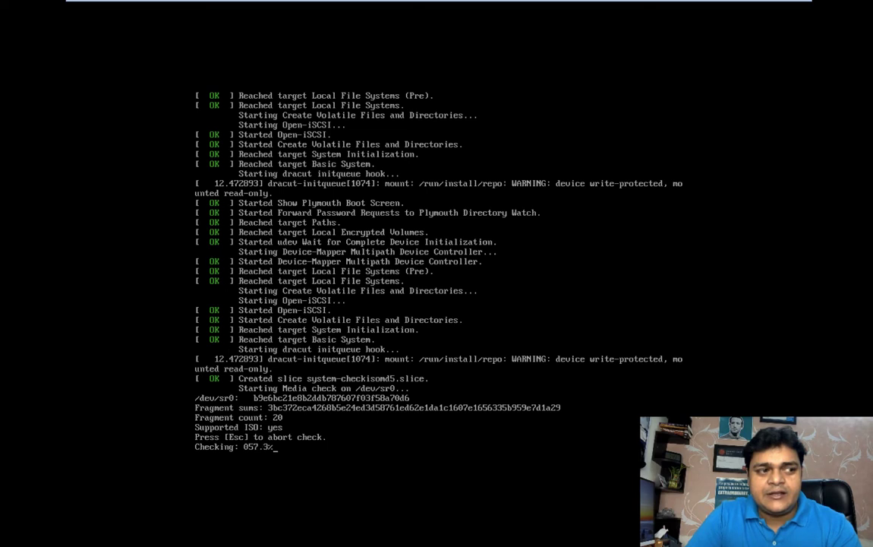
{"action": "left_click", "coordinate": [441, 6]}
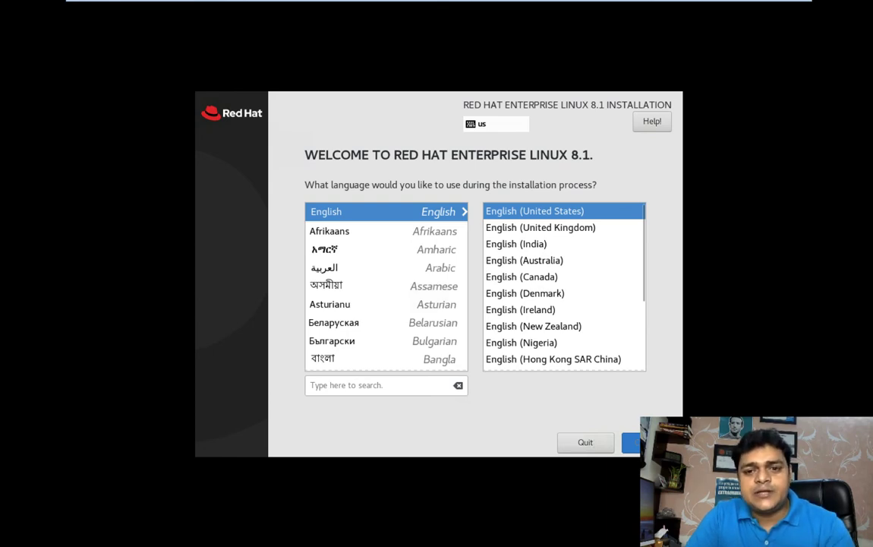
- Keep English (United States) as the language and continue to the Installation Summary
{"action": "left_click", "coordinate": [634, 441]}
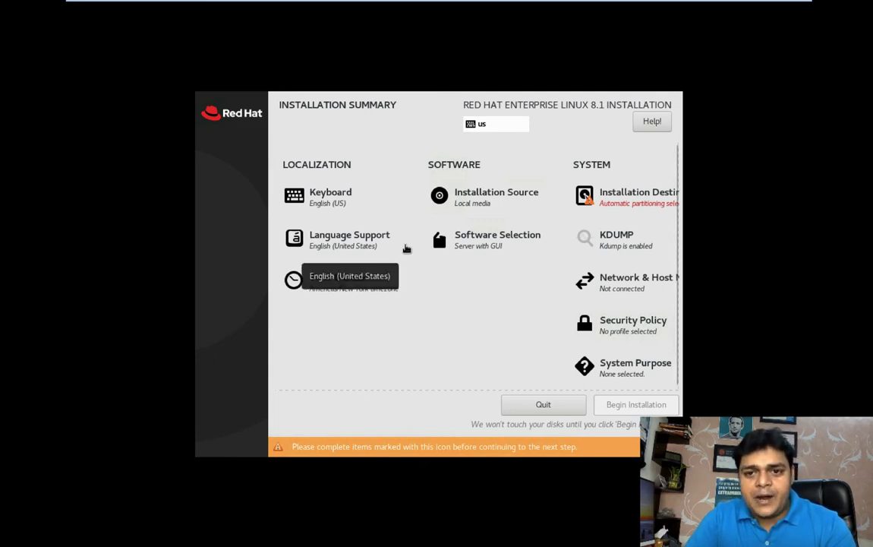
- Choose the 60 GiB sda disk as installation destination with automatic partitioning
{"action": "left_click", "coordinate": [621, 199]}
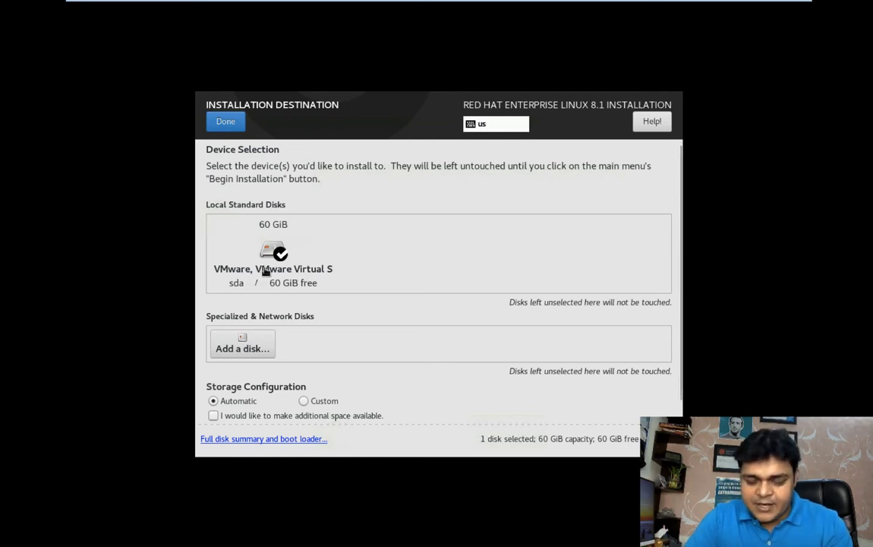
{"action": "left_click", "coordinate": [304, 401]}
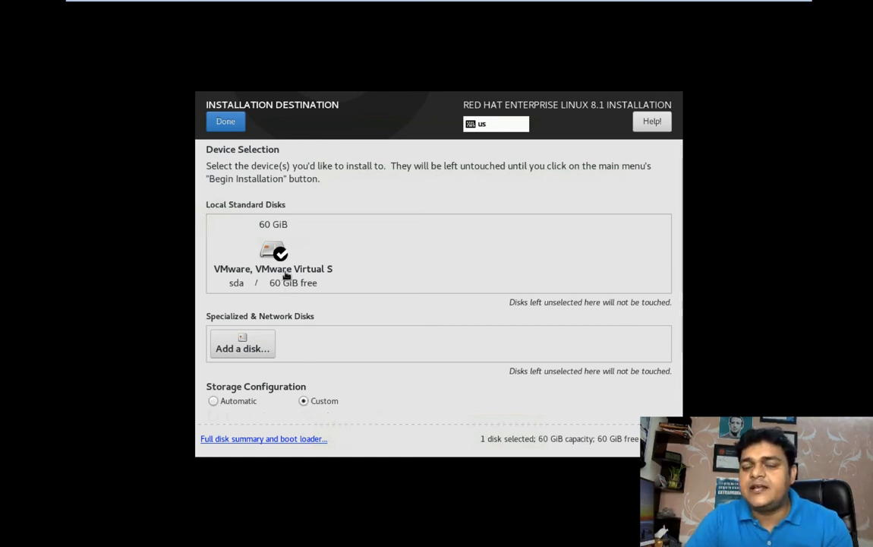
{"action": "left_click", "coordinate": [215, 402]}
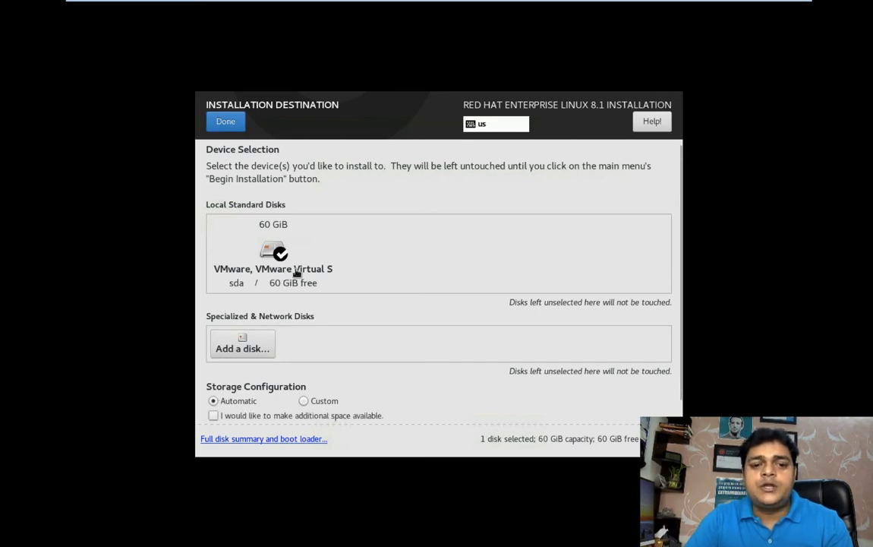
{"action": "left_click", "coordinate": [226, 123]}
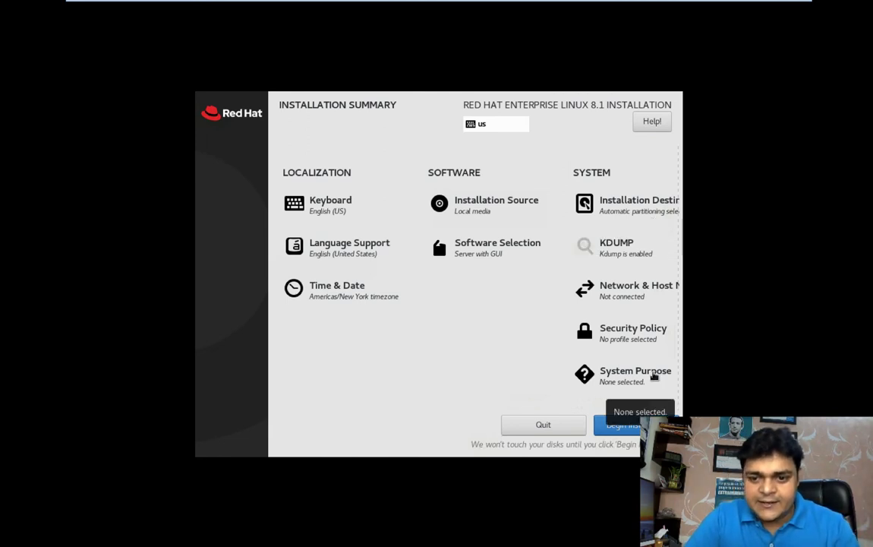
- Start the RHEL installation and set and confirm the root password, accepting the weak-password warning
{"action": "left_click", "coordinate": [621, 425]}
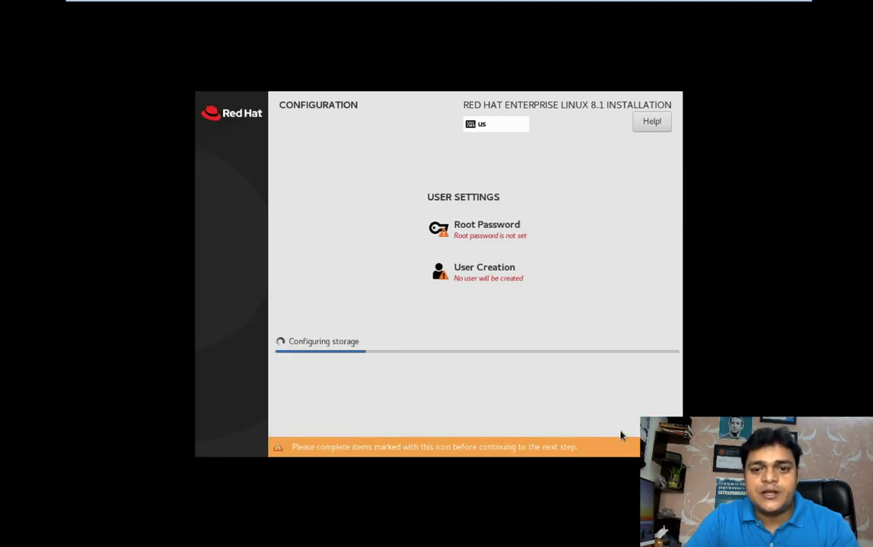
{"action": "left_click", "coordinate": [486, 237]}
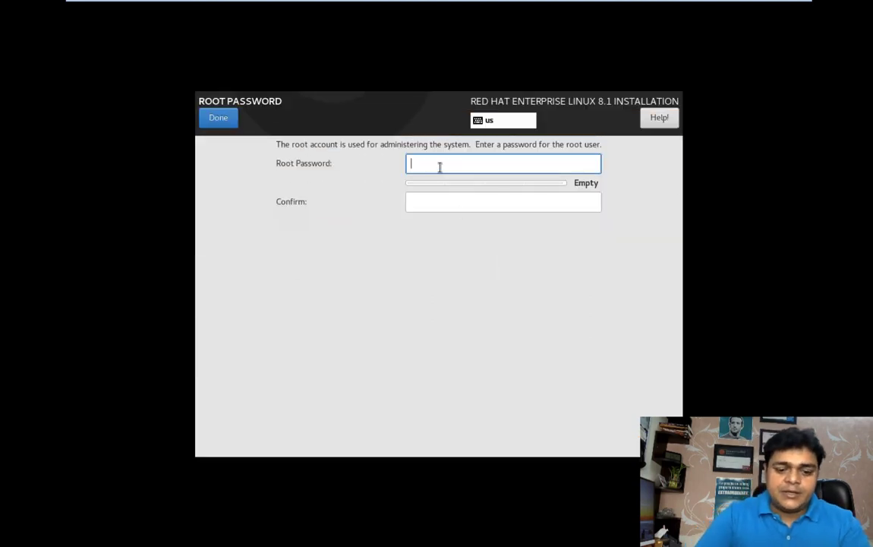
{"action": "type", "text": "redhat@123"}
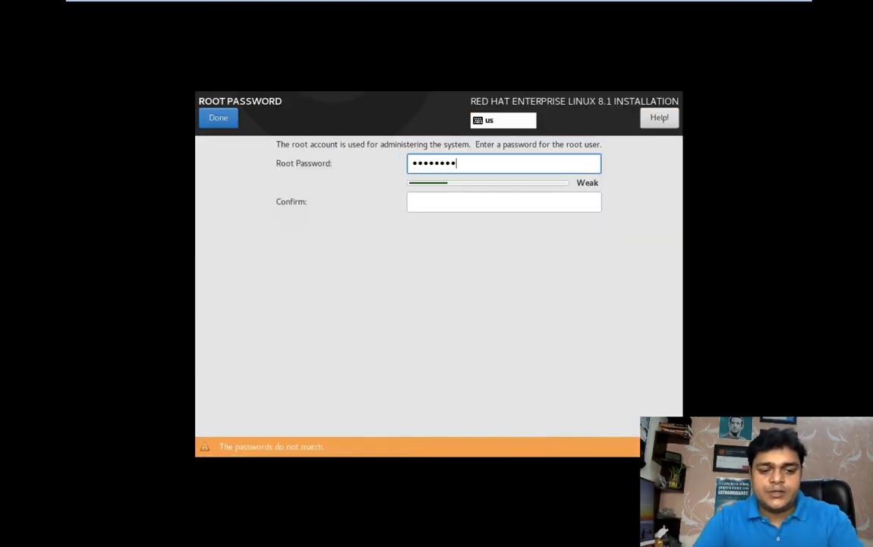
{"action": "key", "text": "Tab"}
{"action": "type", "text": "redhat@"}
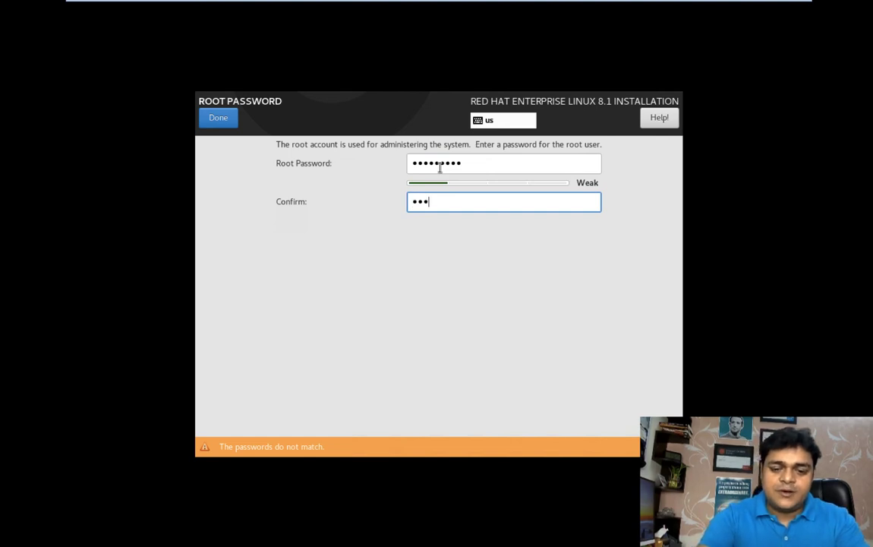
{"action": "type", "text": "123"}
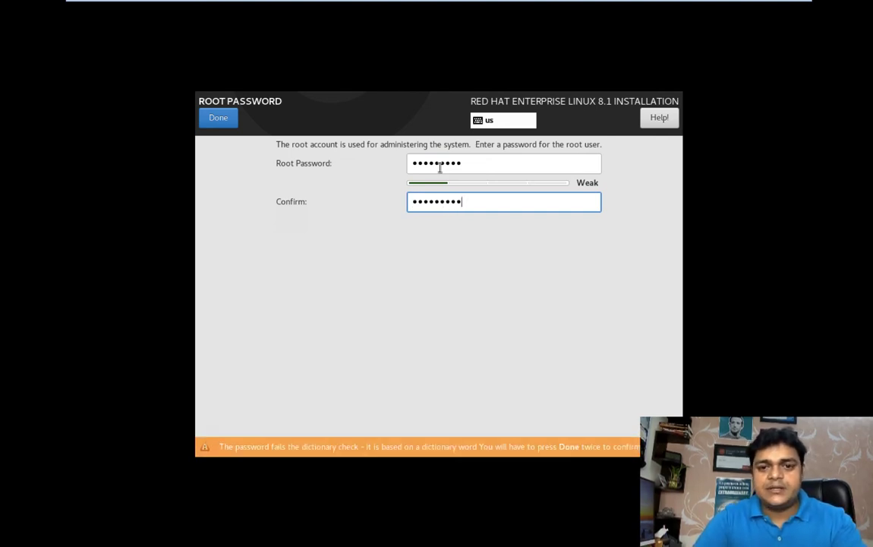
{"action": "left_click", "coordinate": [222, 120]}
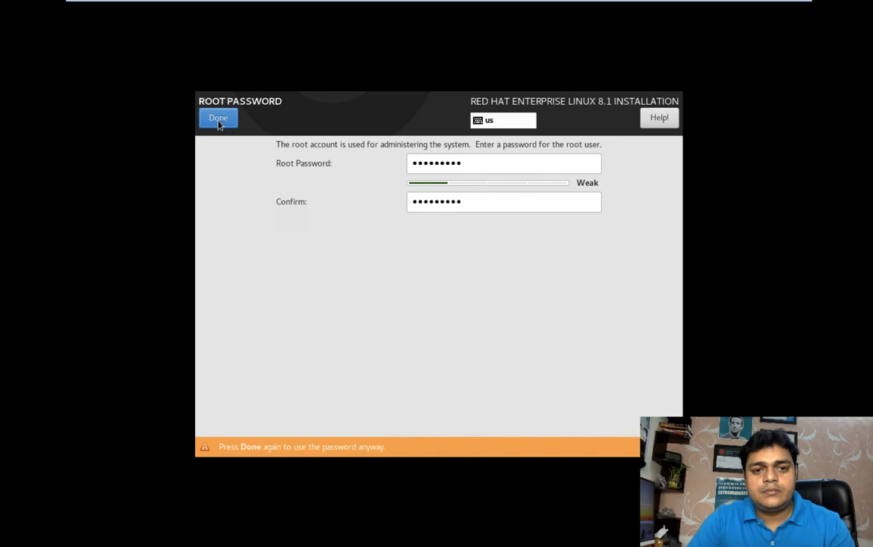
{"action": "left_click", "coordinate": [220, 119]}
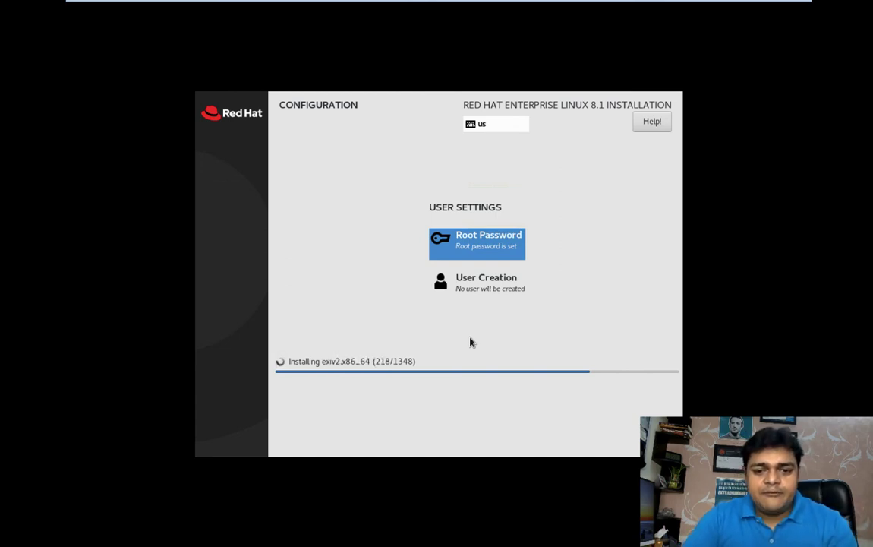
- Leave the full-screen remote session and close the Microsoft Remote Desktop connections window
{"action": "key", "text": "ctrl+Left"}
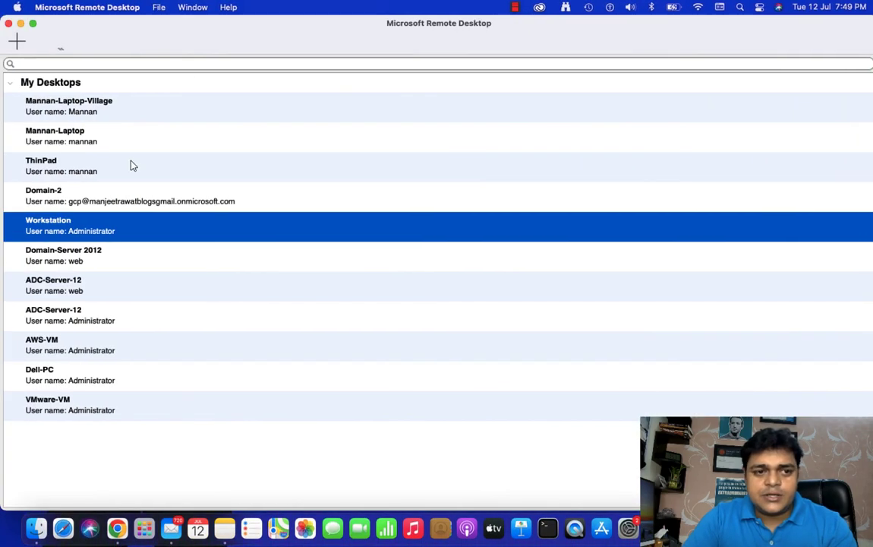
{"action": "left_click", "coordinate": [9, 23]}
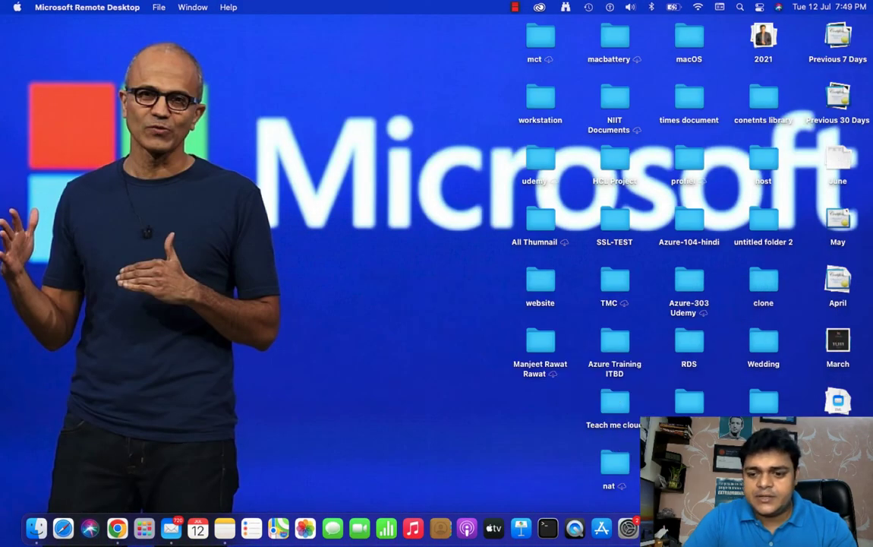
{"action": "left_click", "coordinate": [744, 396]}
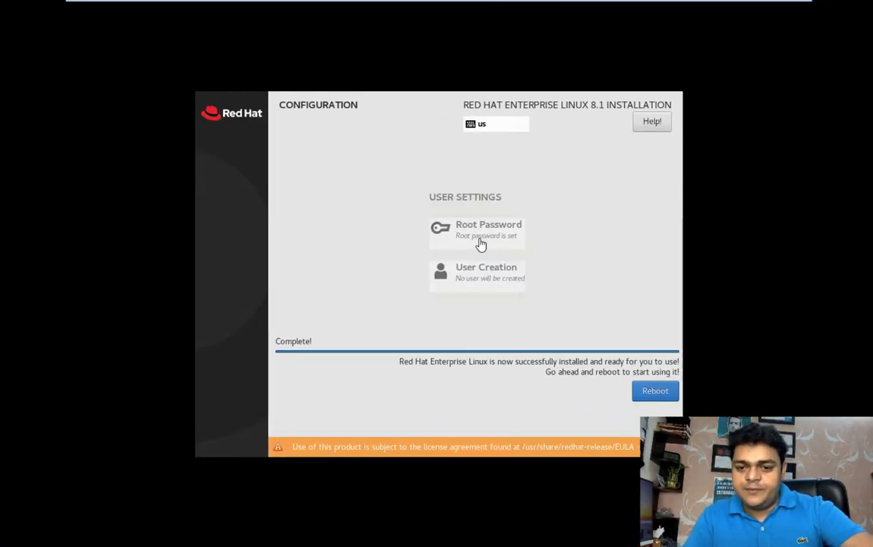
- Reboot the VM into the installed system and boot the default Red Hat Enterprise Linux GRUB entry
{"action": "left_click", "coordinate": [656, 394]}
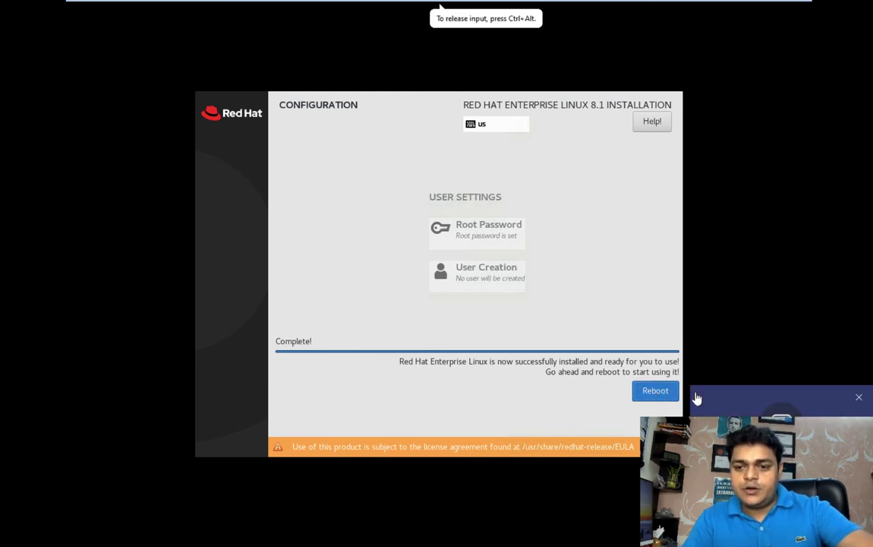
{"action": "left_click", "coordinate": [859, 396]}
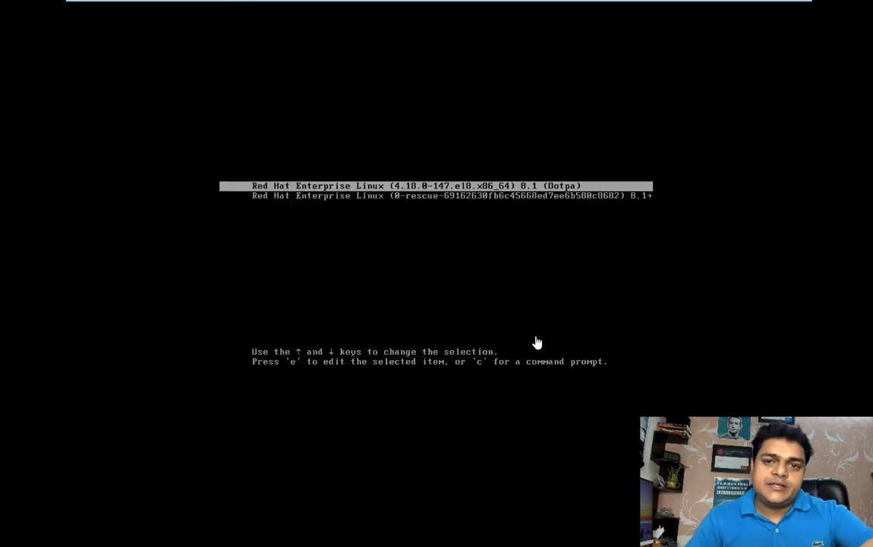
{"action": "left_click", "coordinate": [483, 308]}
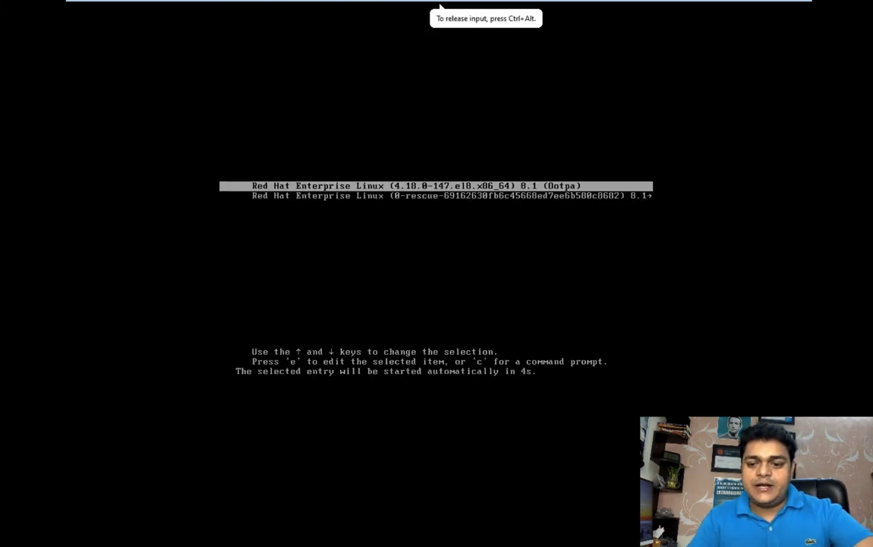
{"action": "key", "text": "Return"}
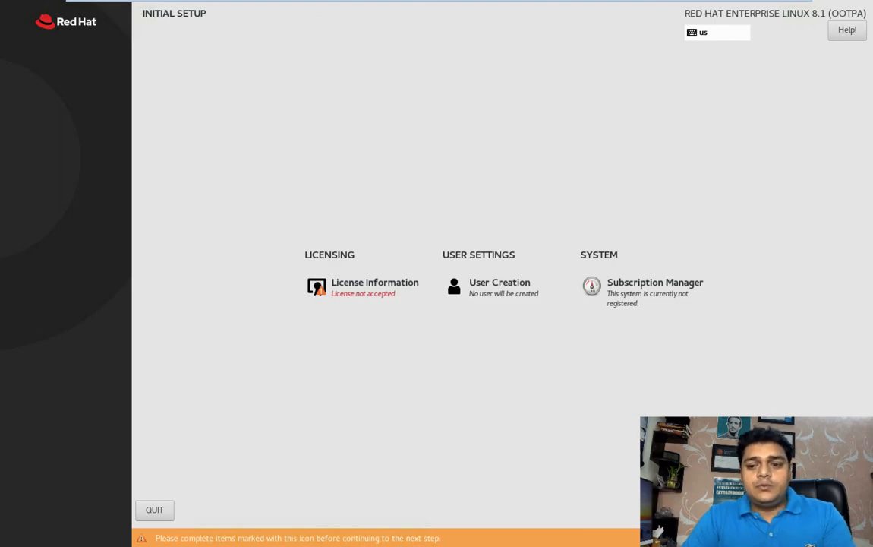
- Accept the license agreement in Initial Setup and return to the setup screen
{"action": "left_click", "coordinate": [370, 301]}
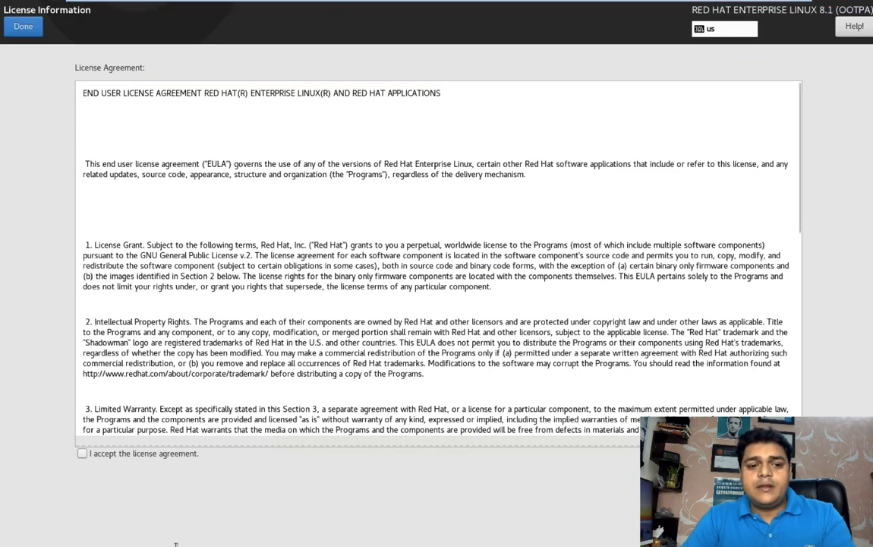
{"action": "left_click", "coordinate": [82, 454]}
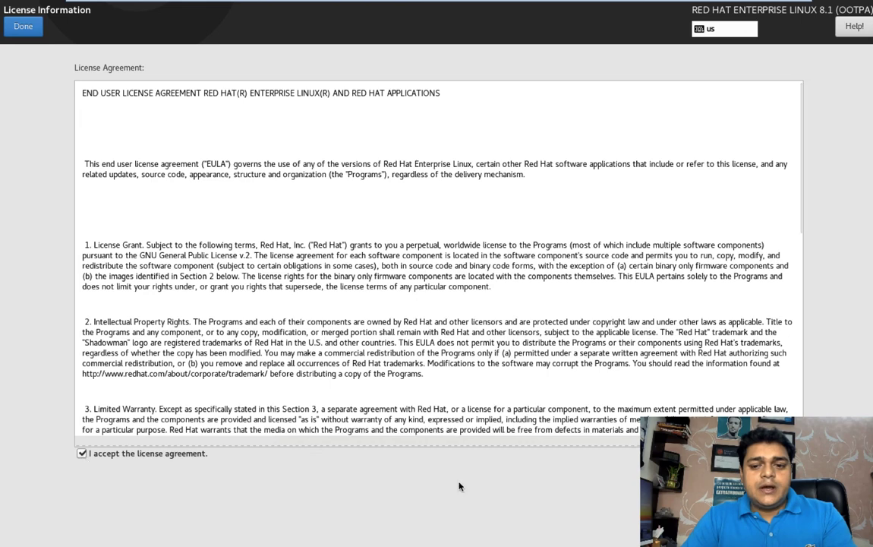
{"action": "left_click", "coordinate": [20, 26]}
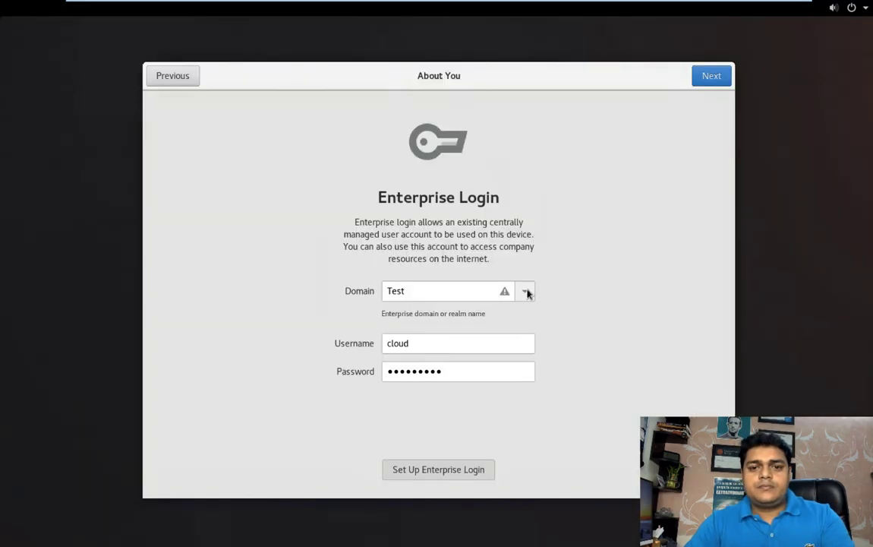
- Go back to the Privacy page, continue past it, then return to the saved-desktops list
{"action": "left_click", "coordinate": [183, 88]}
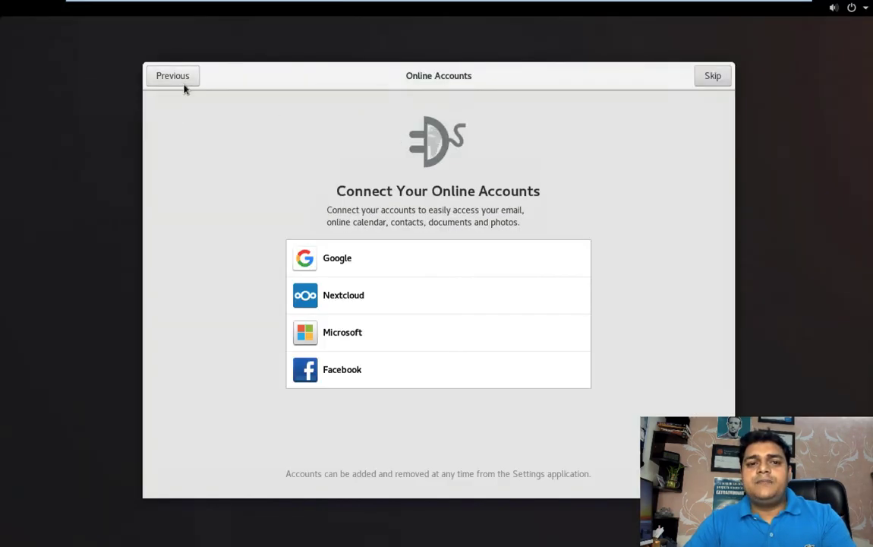
{"action": "left_click", "coordinate": [182, 85]}
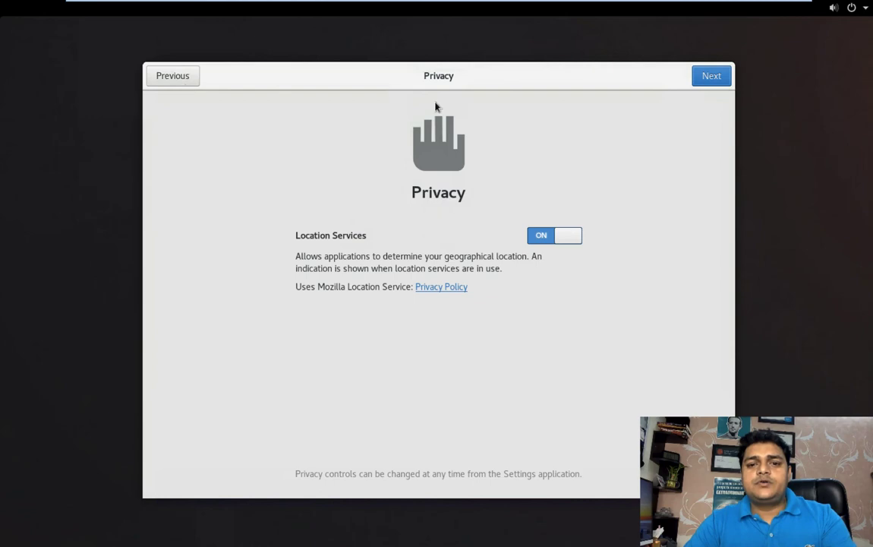
{"action": "left_click", "coordinate": [714, 78]}
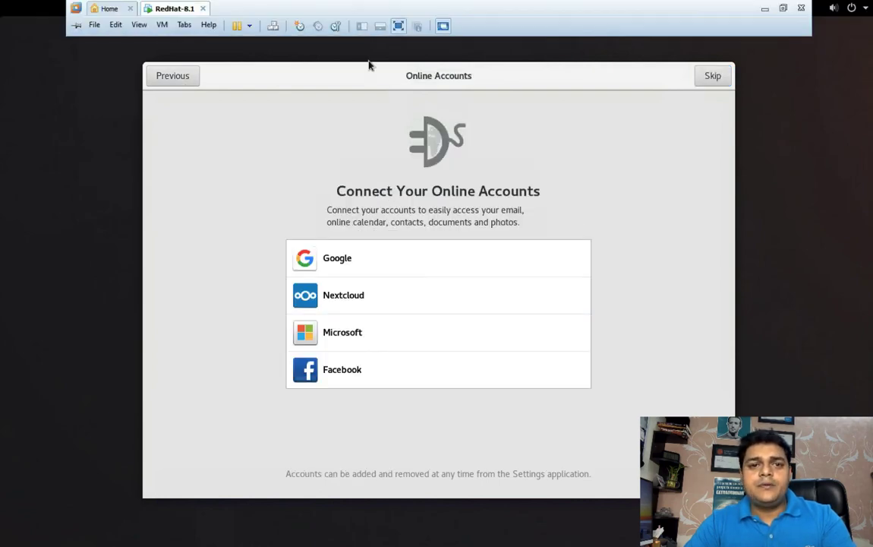
{"action": "key", "text": "ctrl+Left"}
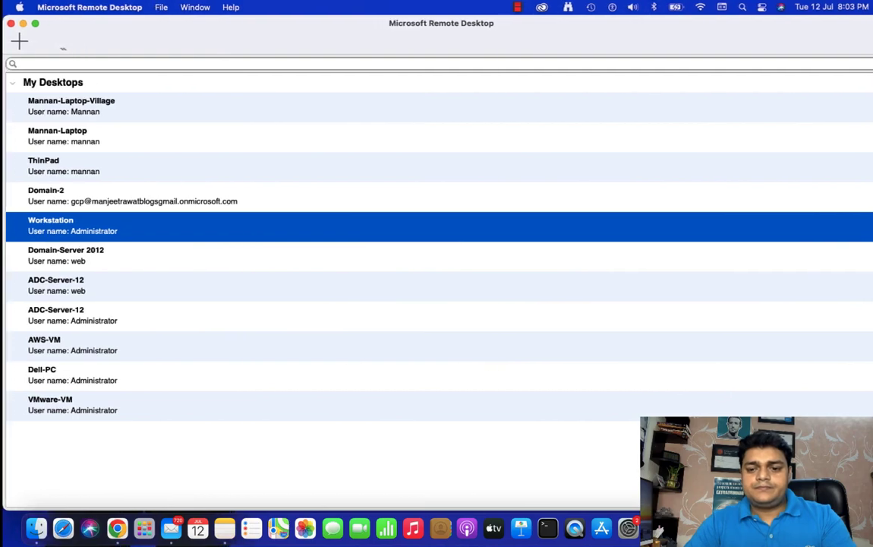